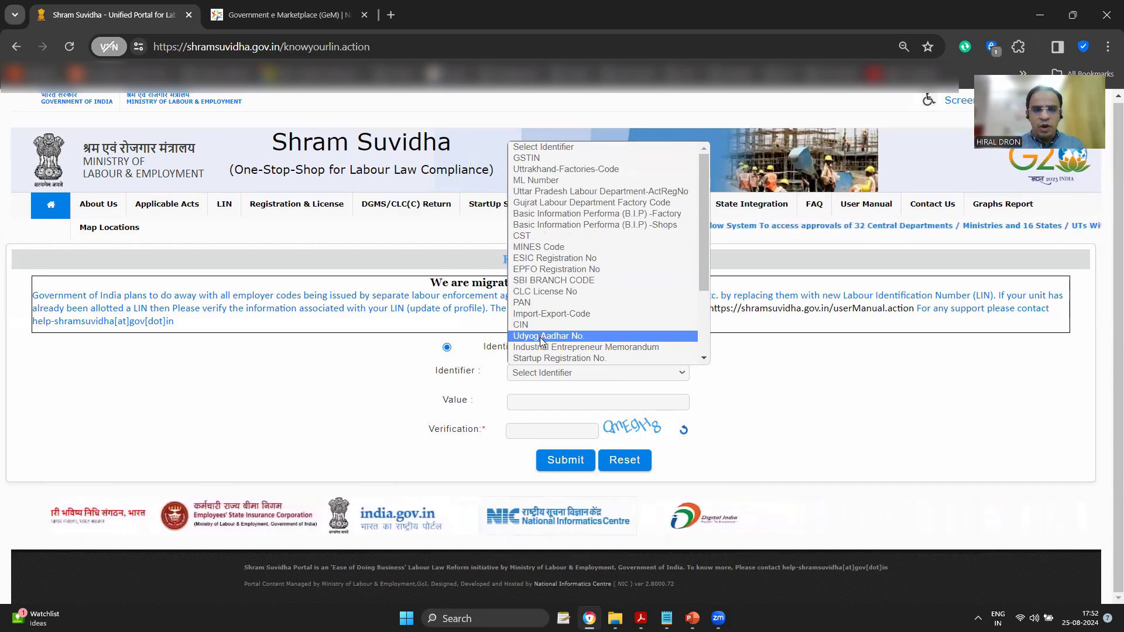
Look up the establishment's LIN using PAN as the identifier, entering the company's PAN and the verification code
{"action": "left_click", "coordinate": [527, 304]}
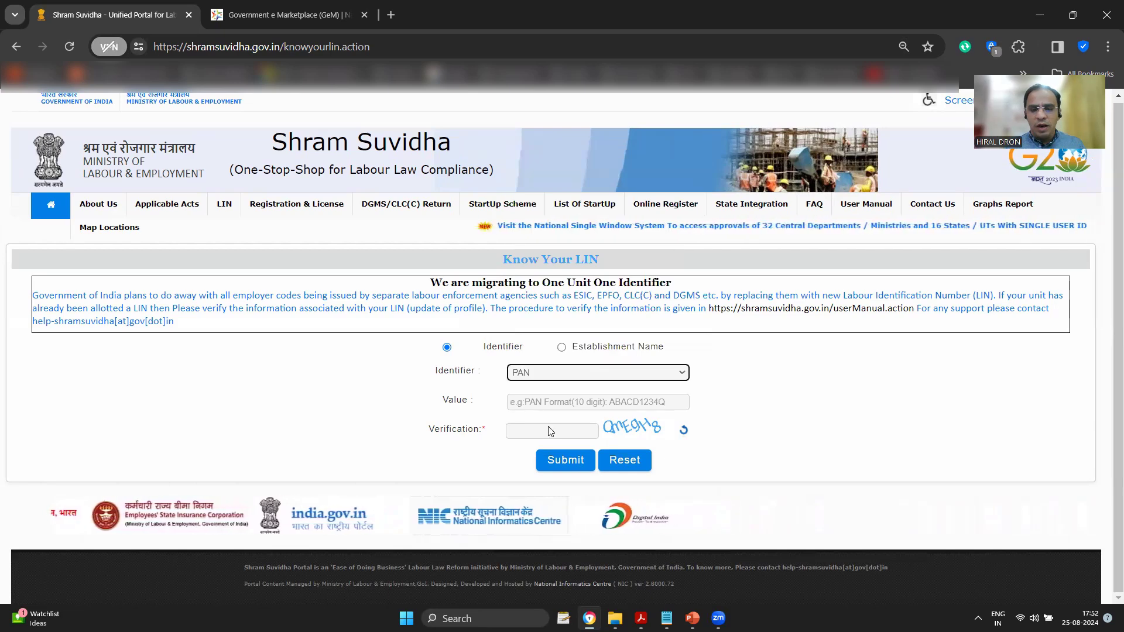
{"action": "left_click", "coordinate": [552, 404]}
{"action": "key", "text": "ctrl+v"}
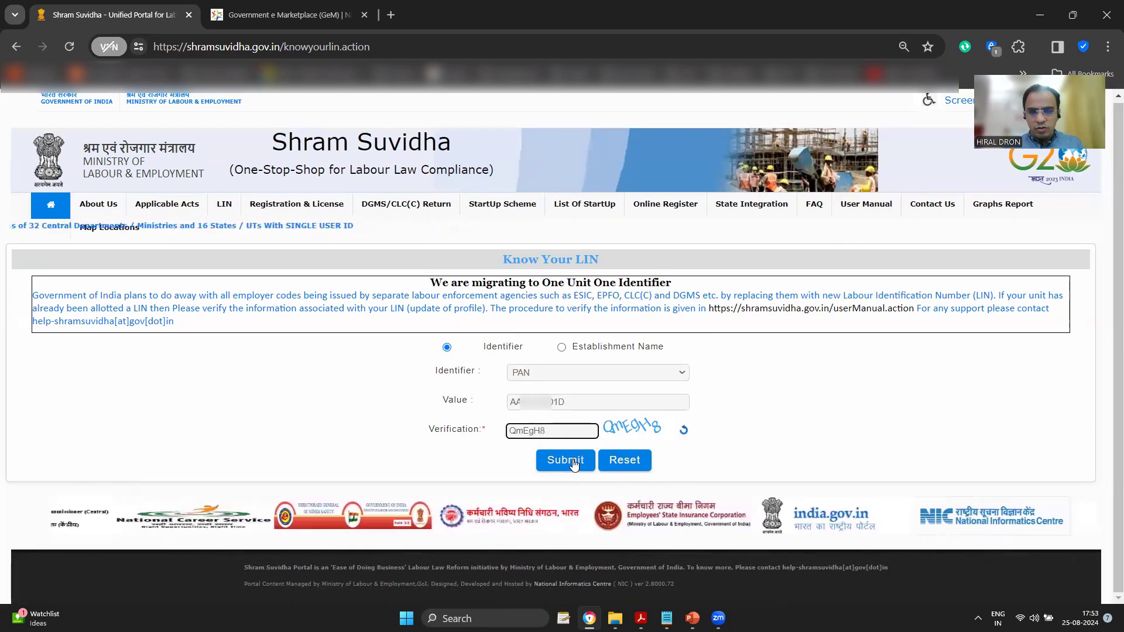
{"action": "left_click", "coordinate": [566, 460]}
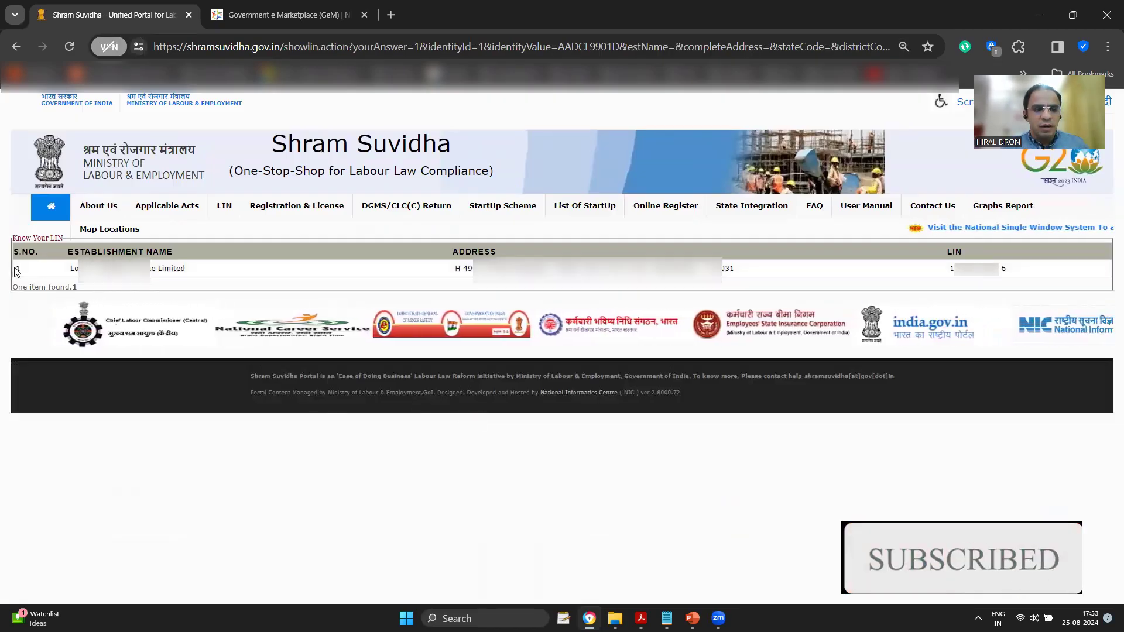
Select the LIN in the search result and capture a rectangular snip of the Know Your LIN page with Snipping Tool
{"action": "left_click_drag", "start_coordinate": [19, 267], "coordinate": [940, 267]}
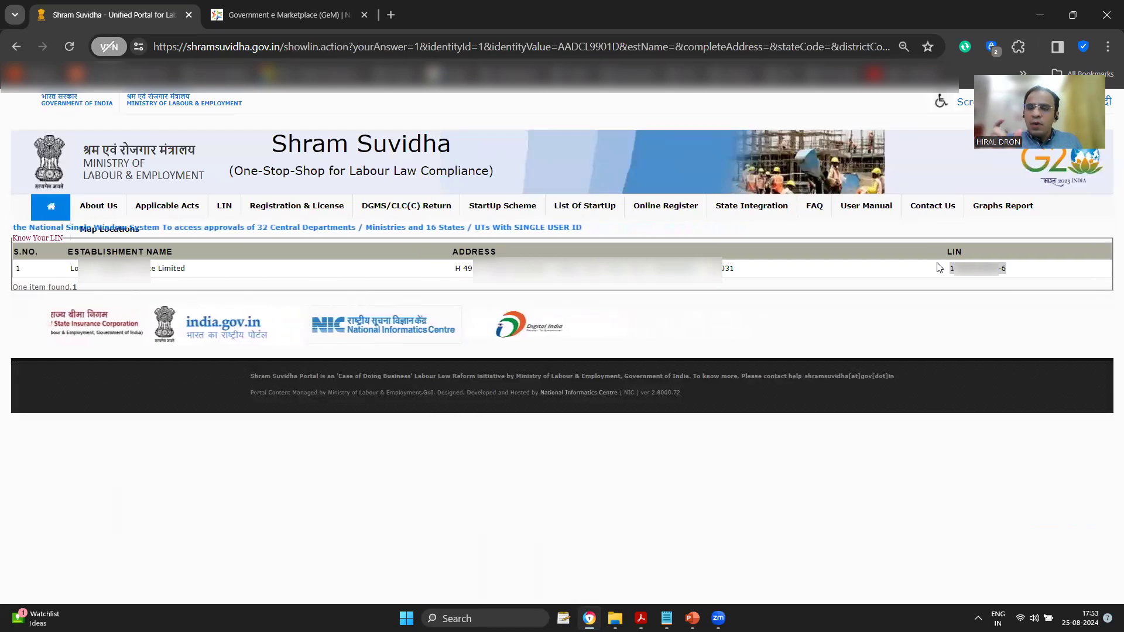
{"action": "key", "text": "super"}
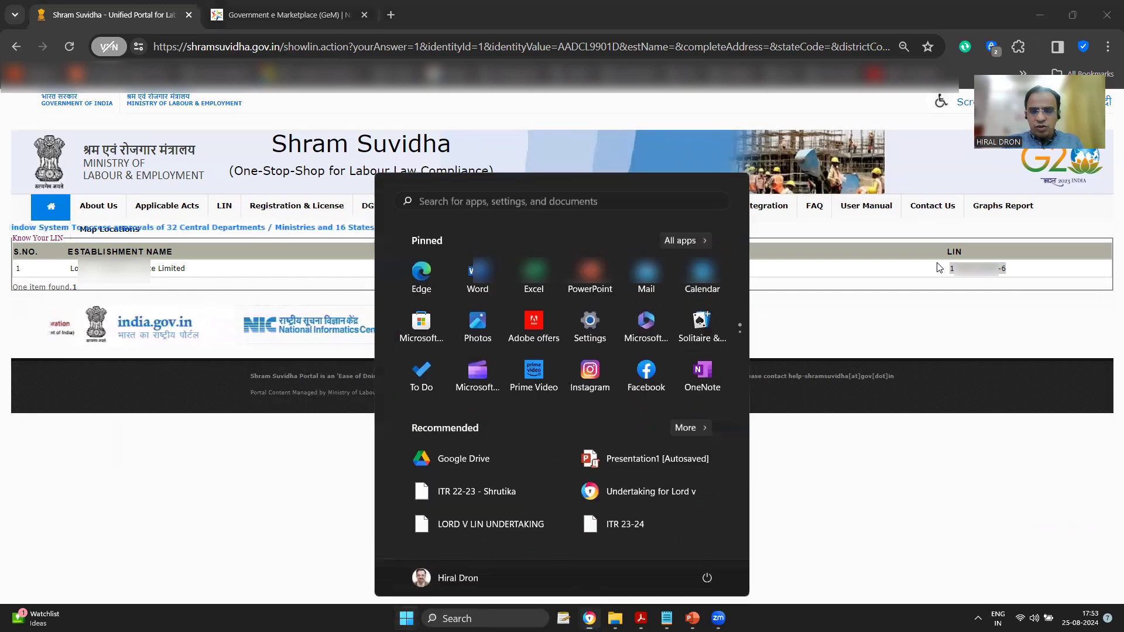
{"action": "type", "text": "sni"}
{"action": "key", "text": "Return"}
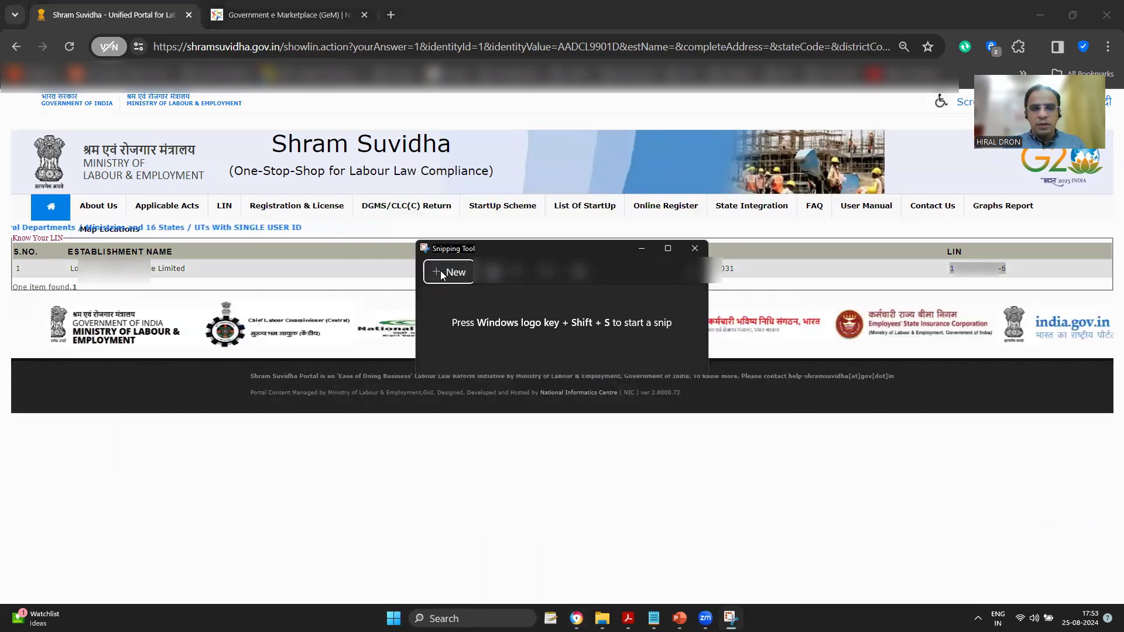
{"action": "left_click", "coordinate": [442, 273]}
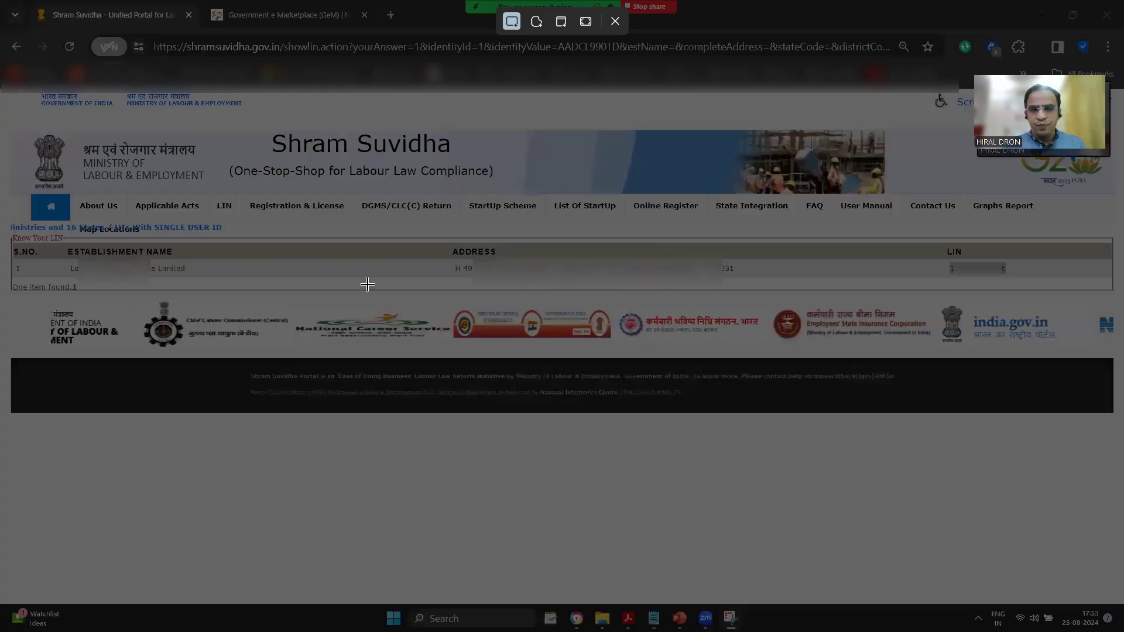
{"action": "left_click_drag", "start_coordinate": [7, 97], "coordinate": [1004, 331]}
{"action": "left_click_drag", "start_coordinate": [891, 316], "coordinate": [1106, 326]}
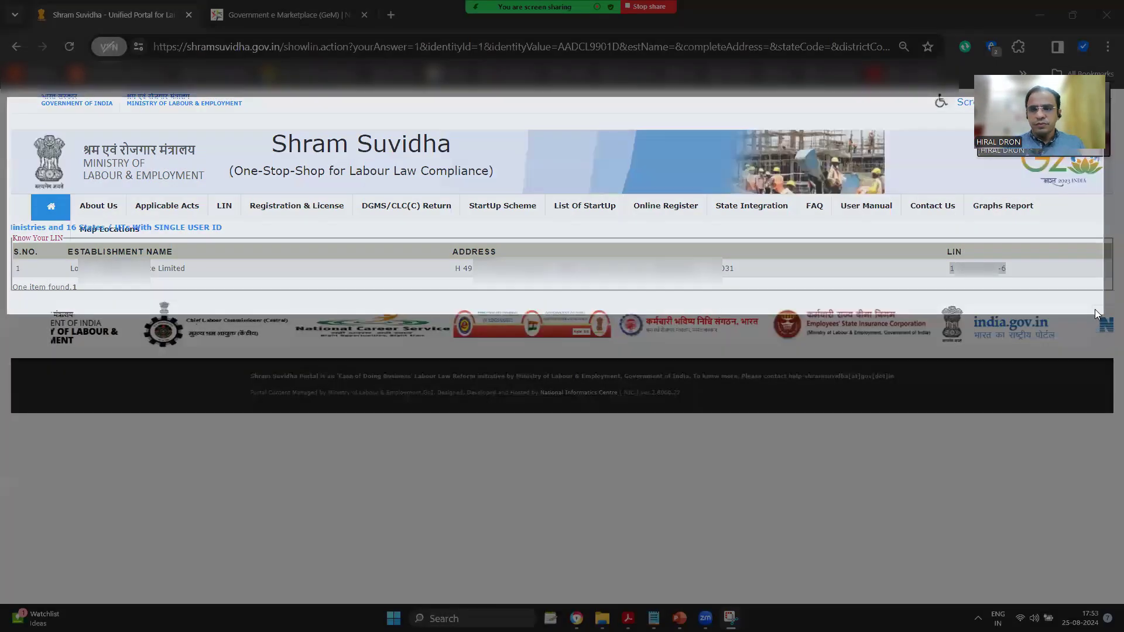
{"action": "left_click", "coordinate": [642, 243]}
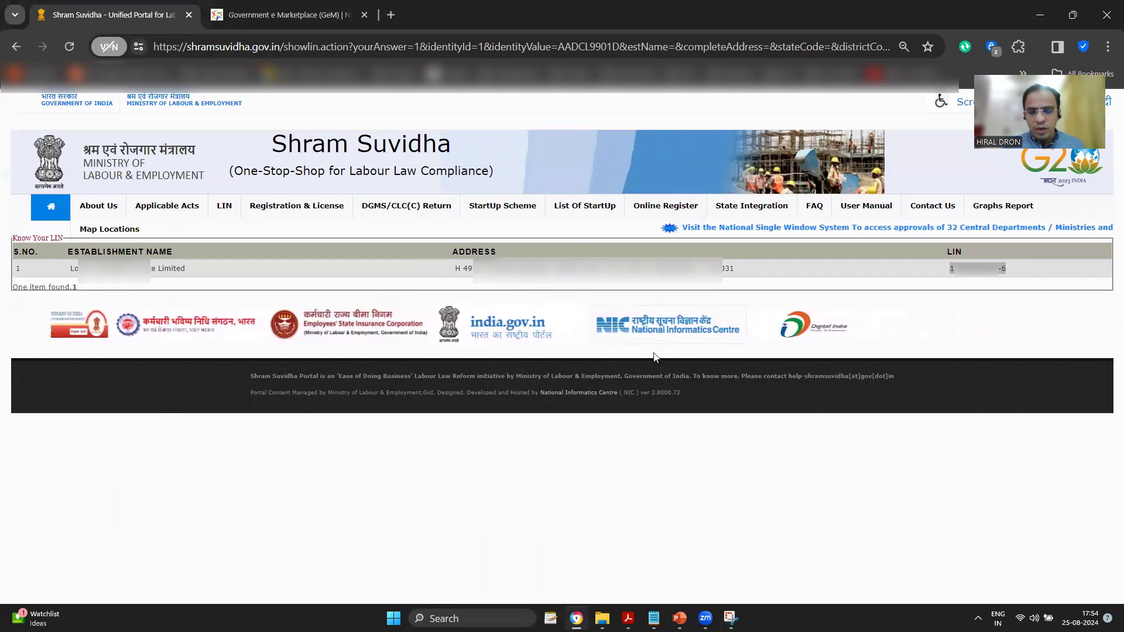
Switch to the undertaking PDF in Acrobat and examine the declared LIN and the embedded Shram Suvidha screenshot
{"action": "left_click", "coordinate": [619, 537]}
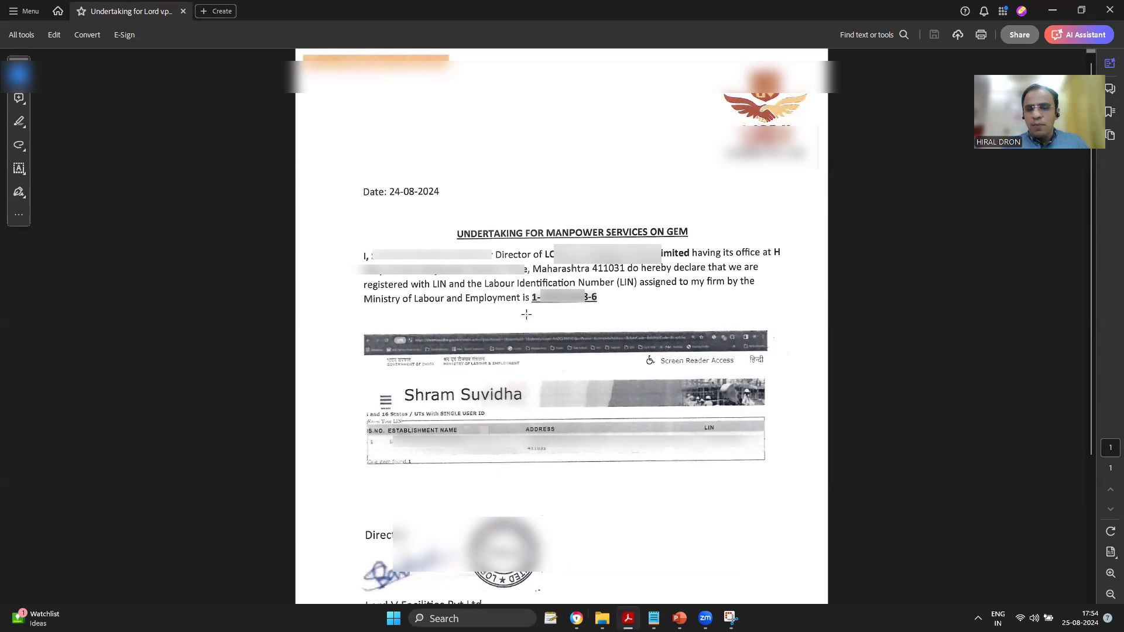
{"action": "left_click_drag", "start_coordinate": [522, 295], "coordinate": [601, 311]}
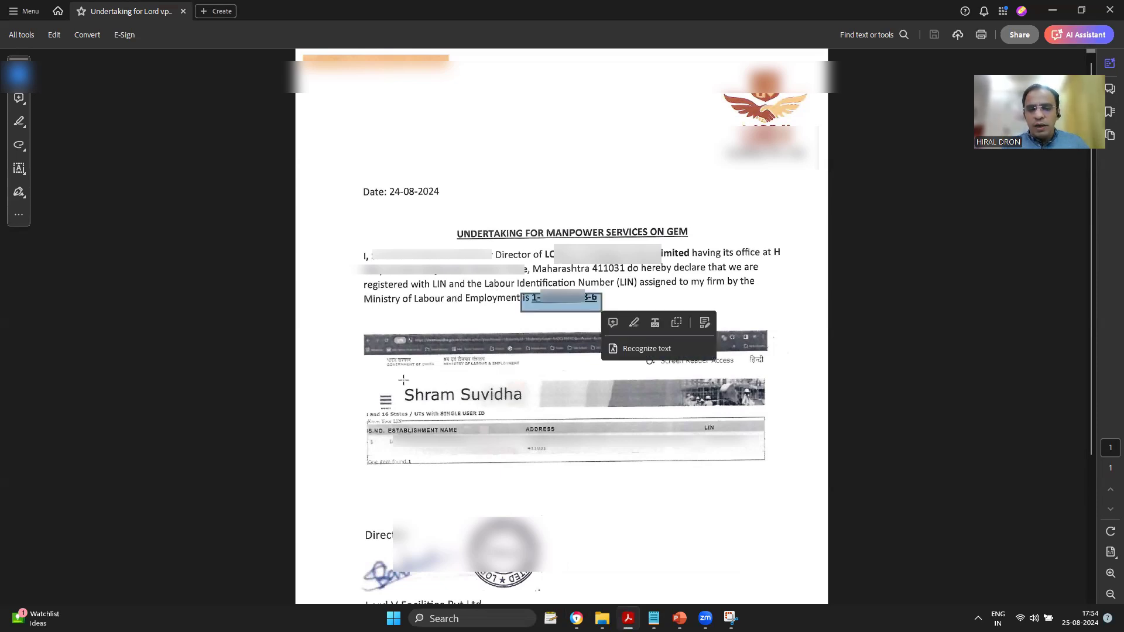
{"action": "left_click_drag", "start_coordinate": [347, 324], "coordinate": [796, 488]}
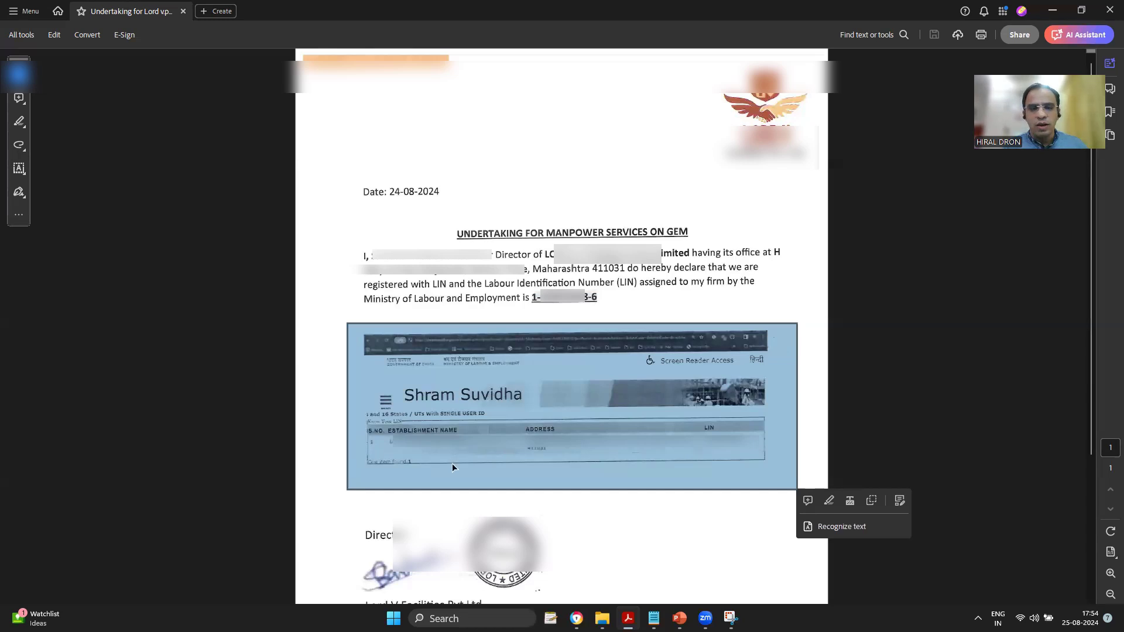
{"action": "left_click", "coordinate": [416, 203]}
{"action": "left_click", "coordinate": [415, 203]}
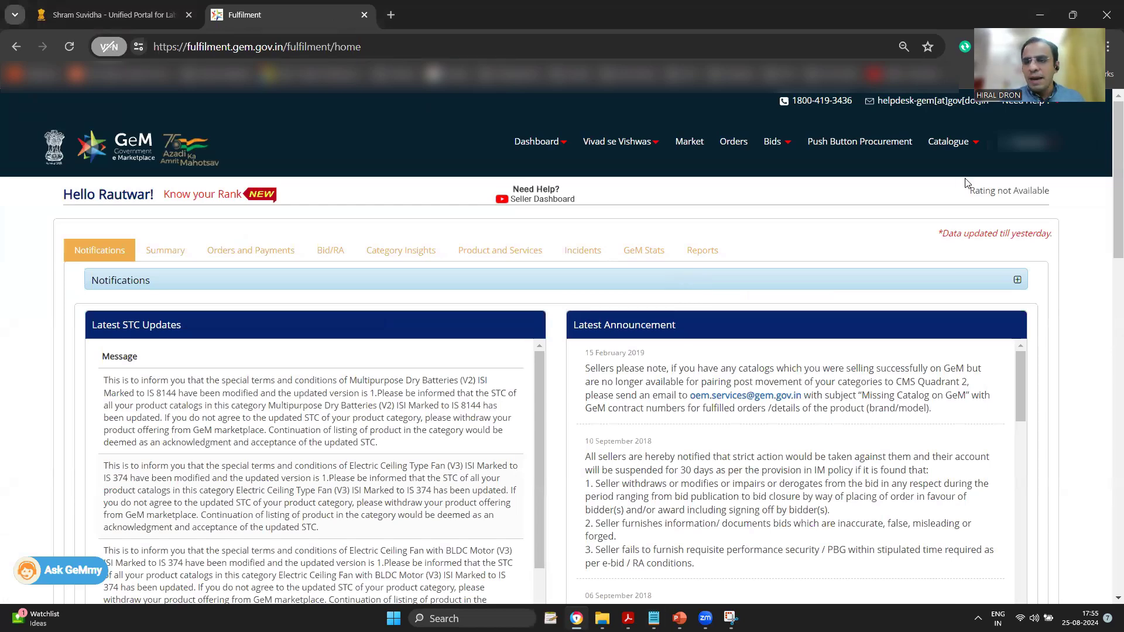
Start a new service offering on GeM and choose the category Manpower Outsourcing Services - Fixed Remuneration by searching for "fix"
{"action": "left_click", "coordinate": [948, 142]}
{"action": "mouse_move", "coordinate": [922, 215]}
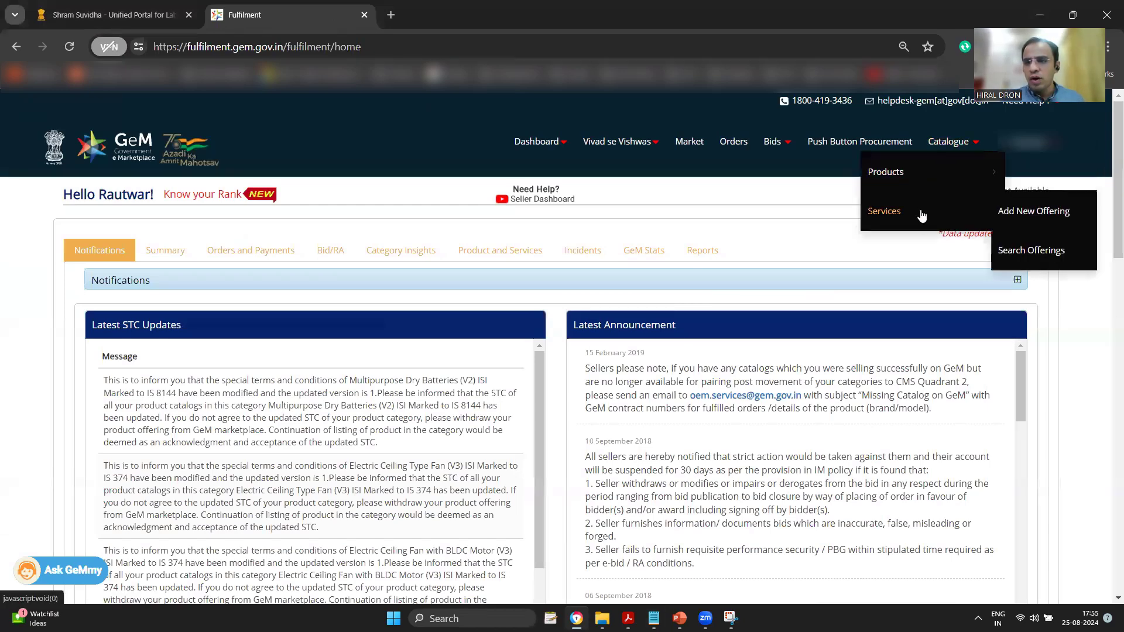
{"action": "left_click", "coordinate": [1034, 212]}
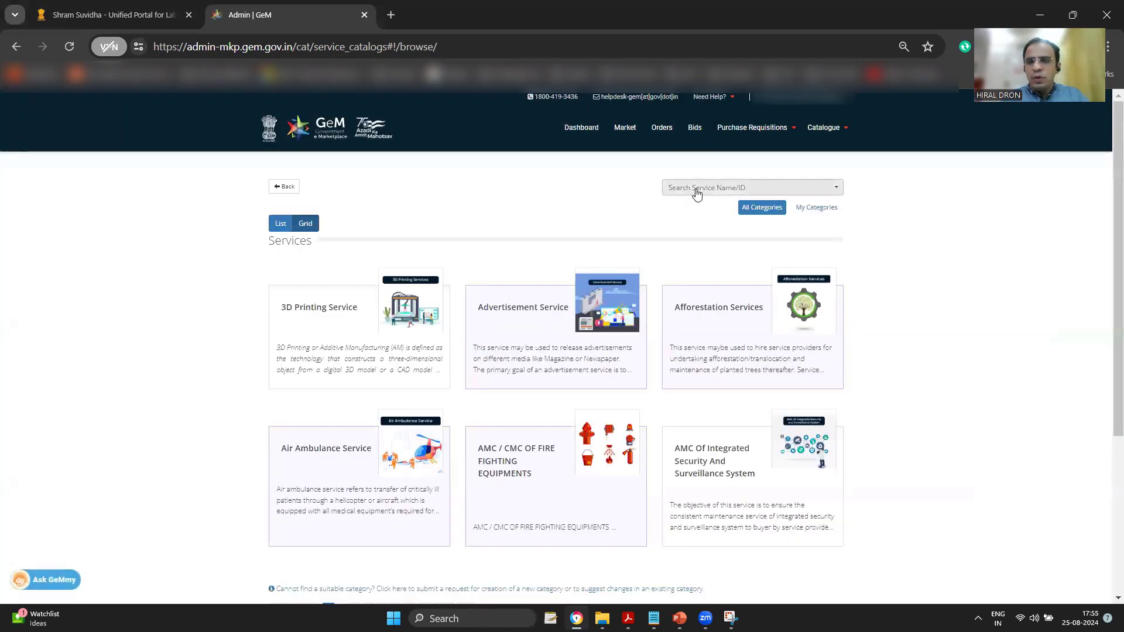
{"action": "left_click", "coordinate": [697, 192]}
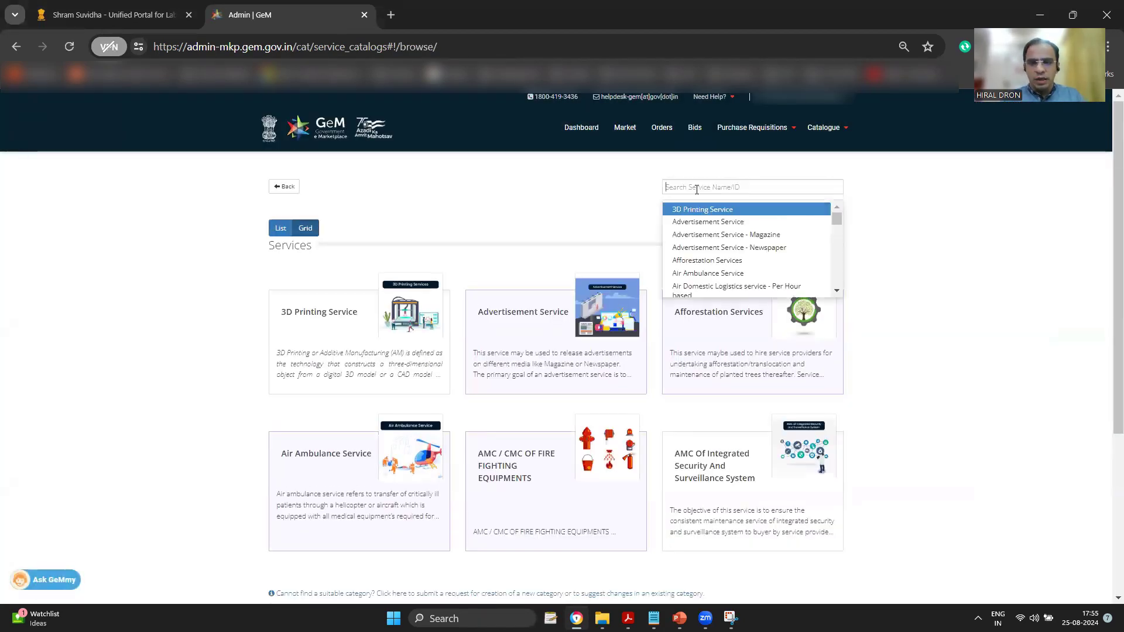
{"action": "type", "text": "fix"}
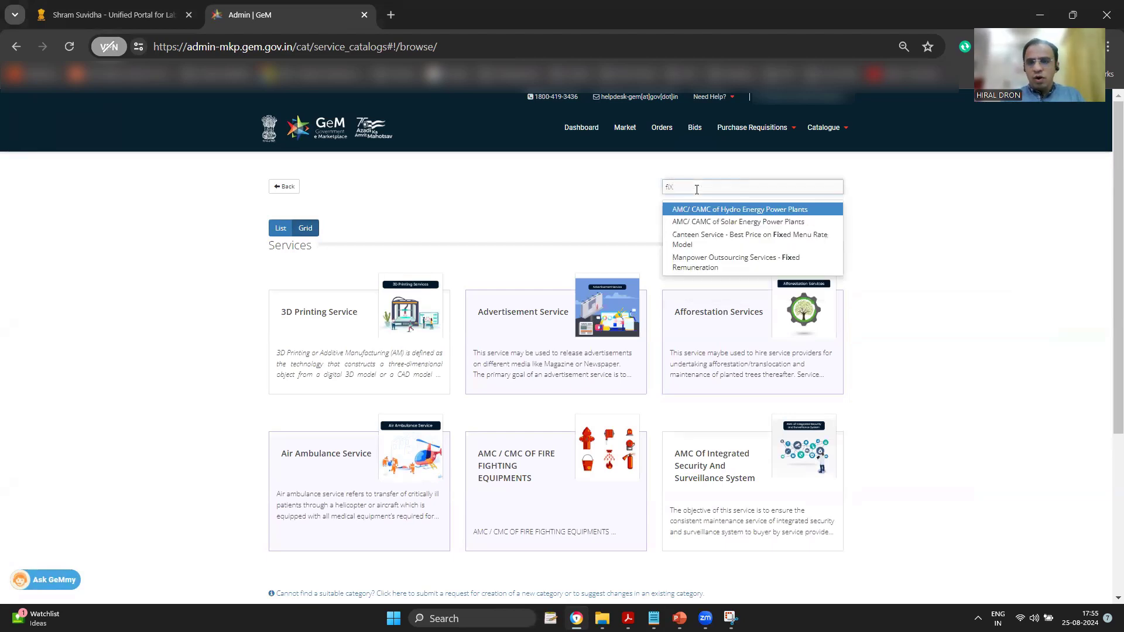
{"action": "left_click", "coordinate": [716, 267]}
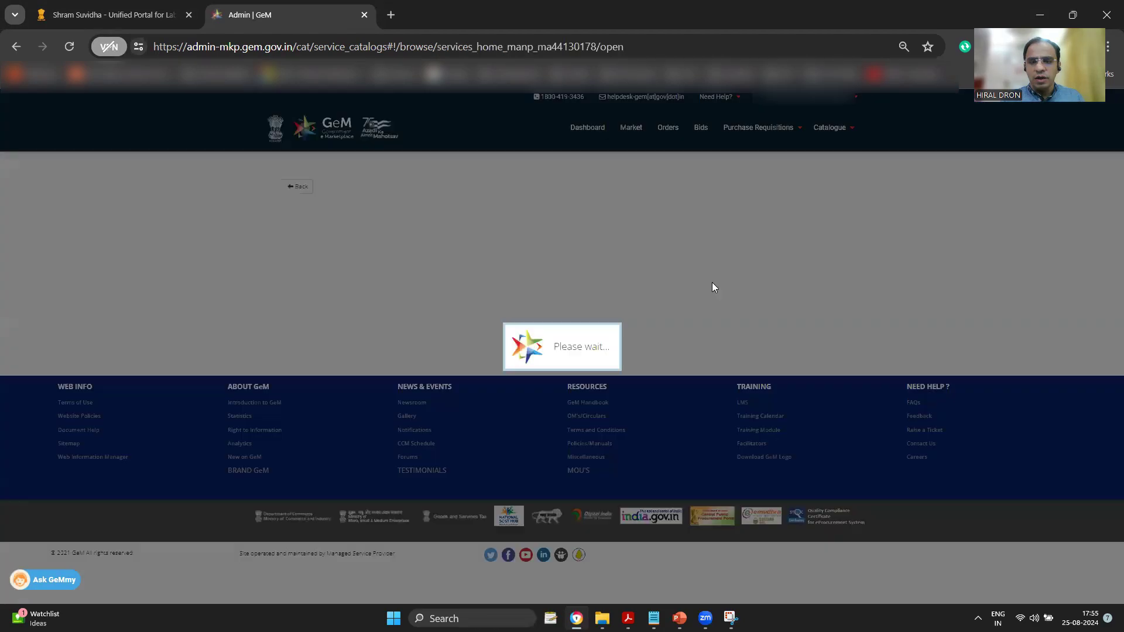
{"action": "scroll", "coordinate": [712, 286], "scroll_direction": "up", "scroll_amount": 3}
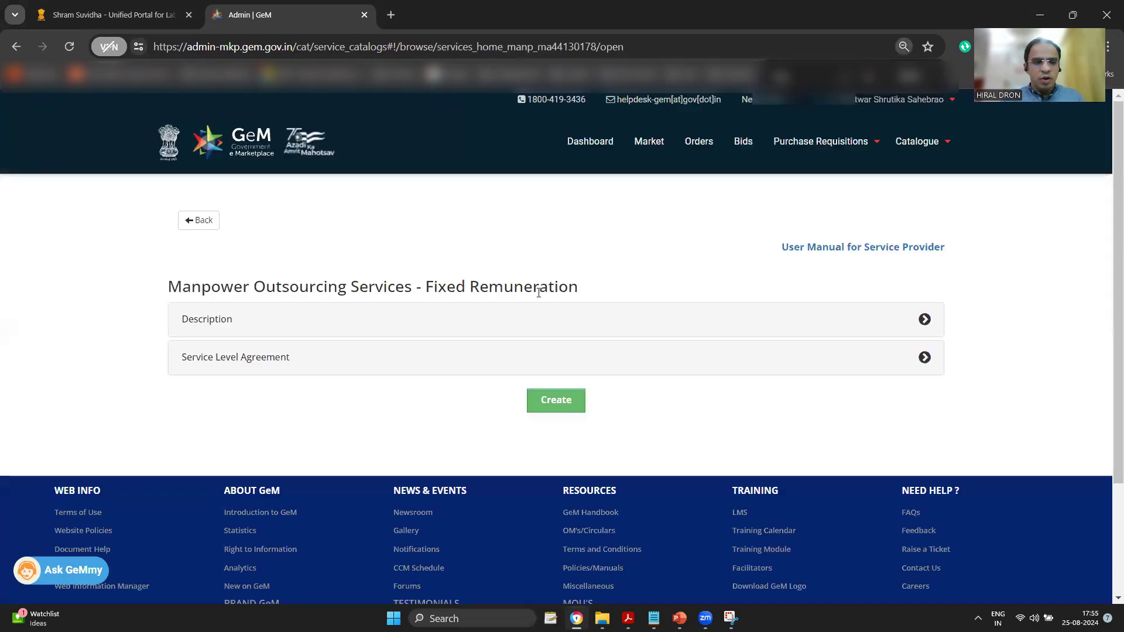
Examine the Description and the Service Level Agreement of the Manpower Outsourcing Services - Fixed Remuneration category through to the end
{"action": "scroll", "coordinate": [250, 220], "scroll_direction": "down", "scroll_amount": 2}
{"action": "left_click_drag", "start_coordinate": [173, 212], "coordinate": [565, 213]}
{"action": "scroll", "coordinate": [564, 213], "scroll_direction": "down", "scroll_amount": 1}
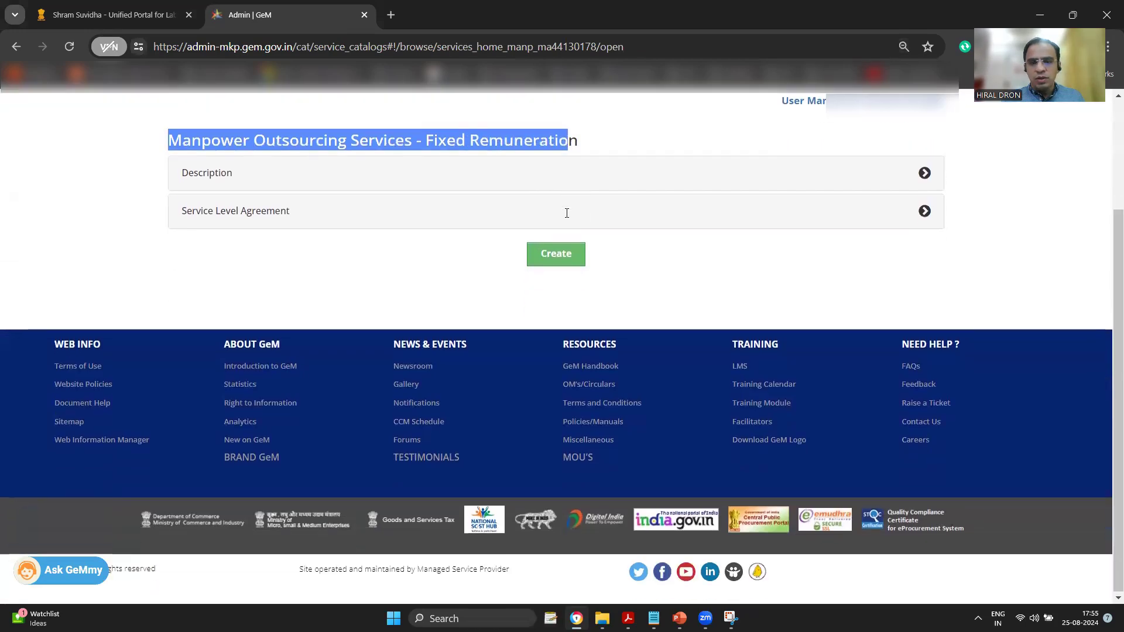
{"action": "left_click", "coordinate": [585, 178]}
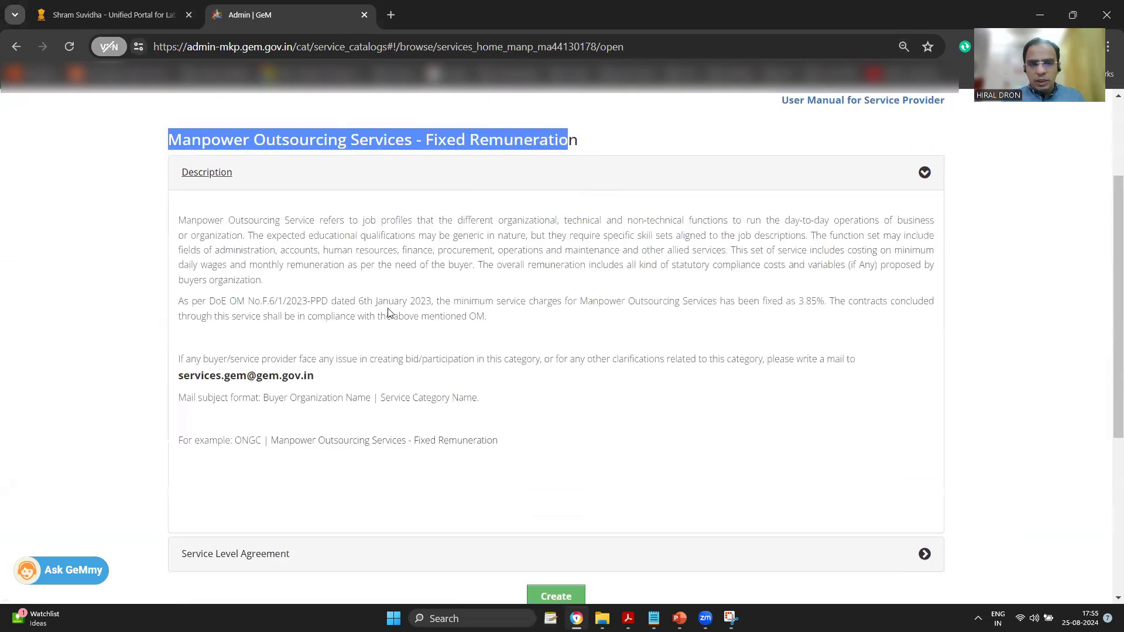
{"action": "scroll", "coordinate": [394, 381], "scroll_direction": "down", "scroll_amount": 2}
{"action": "left_click", "coordinate": [387, 410]}
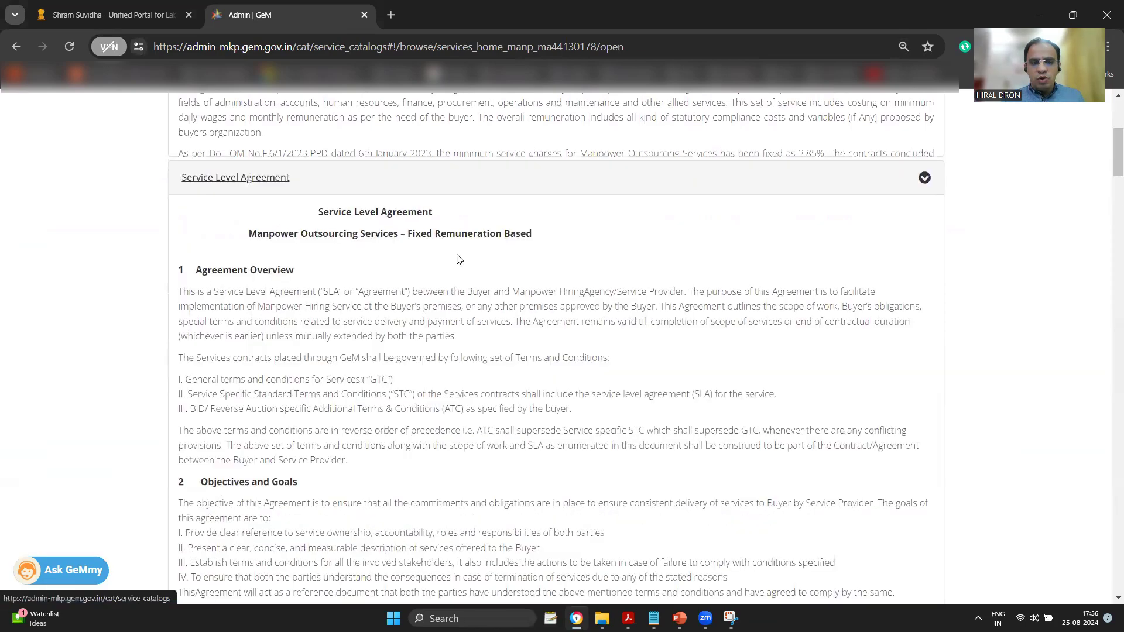
{"action": "scroll", "coordinate": [440, 340], "scroll_direction": "down", "scroll_amount": 2}
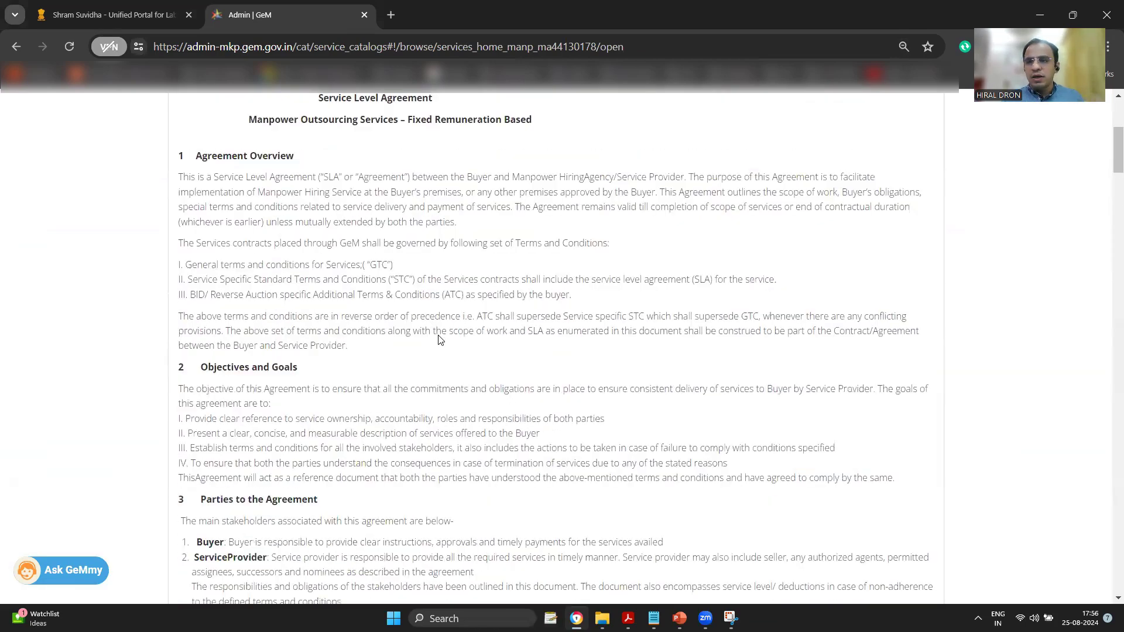
{"action": "scroll", "coordinate": [437, 290], "scroll_direction": "down", "scroll_amount": 1}
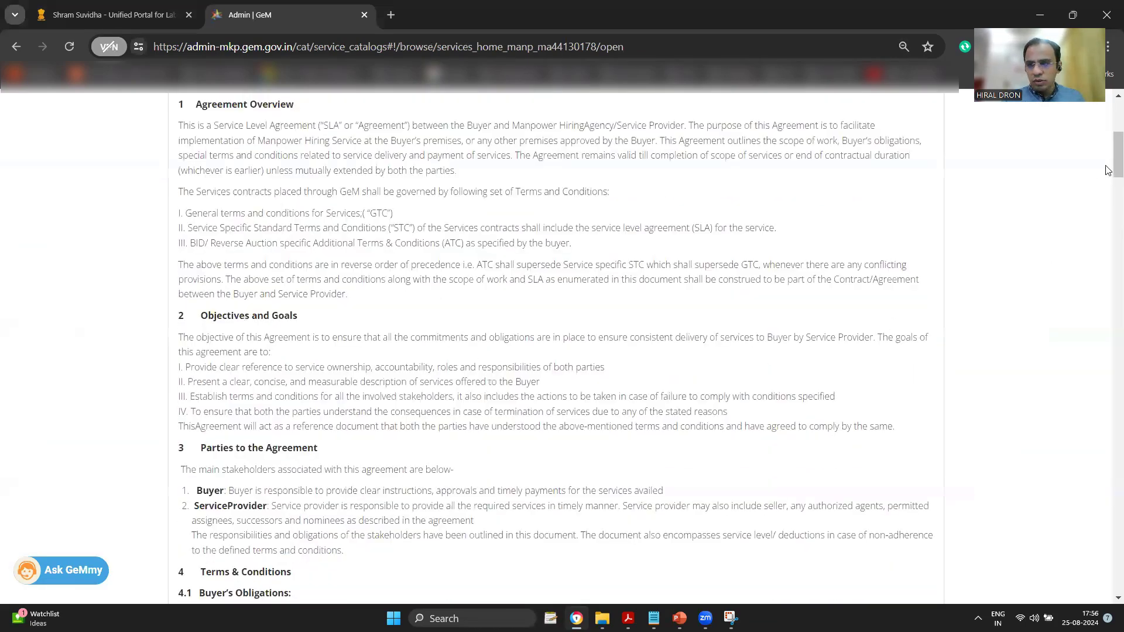
{"action": "left_click_drag", "start_coordinate": [1107, 170], "coordinate": [1108, 590]}
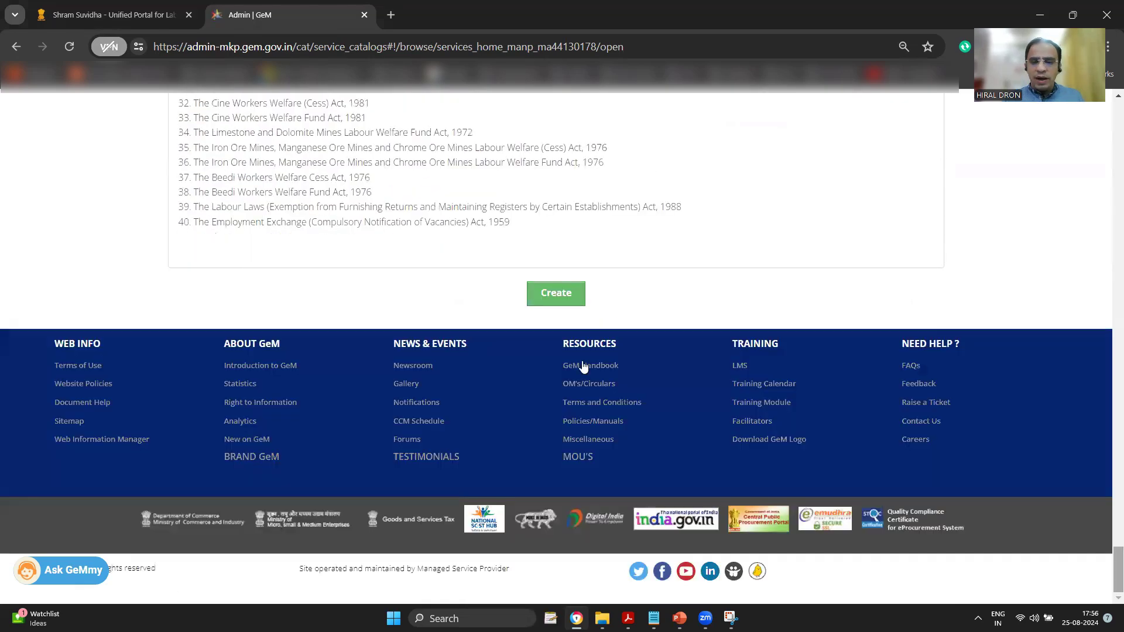
Create the service offering and unlock its Certificates section for editing, accepting that the catalog goes for approval
{"action": "left_click", "coordinate": [556, 296]}
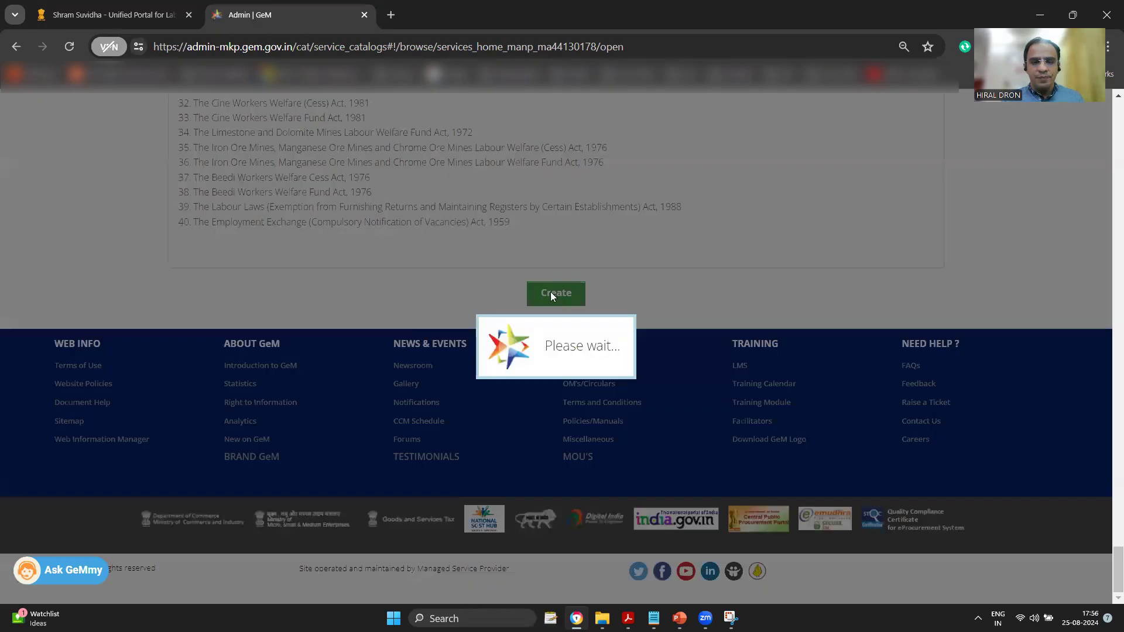
{"action": "scroll", "coordinate": [342, 293], "scroll_direction": "up", "scroll_amount": 2}
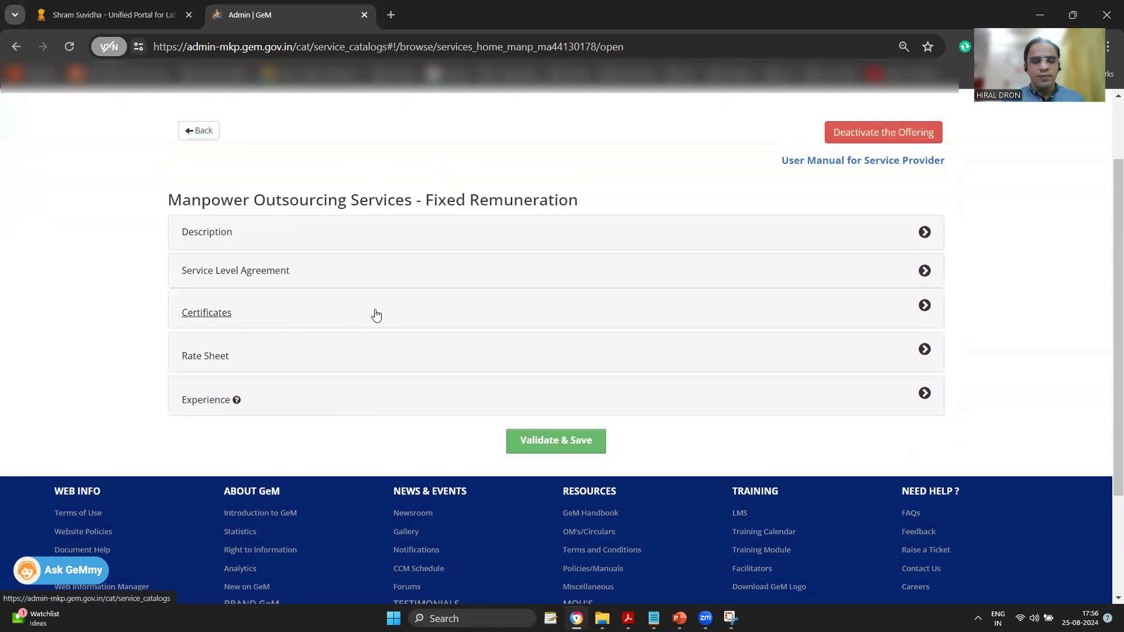
{"action": "left_click", "coordinate": [377, 314]}
{"action": "scroll", "coordinate": [383, 305], "scroll_direction": "down", "scroll_amount": 1}
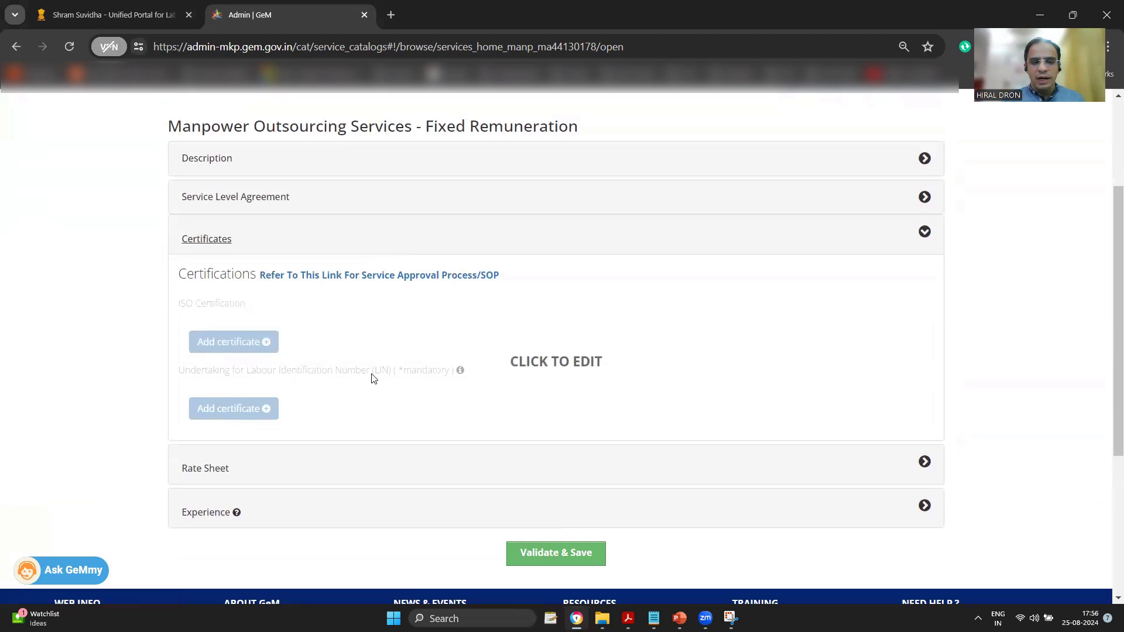
{"action": "left_click", "coordinate": [232, 408]}
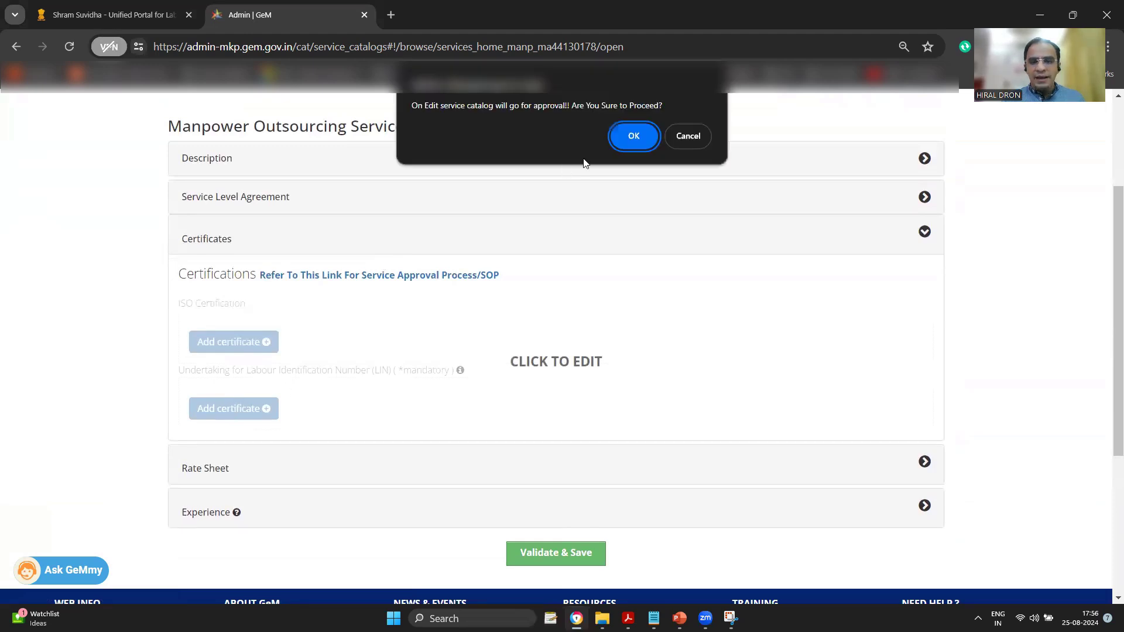
{"action": "left_click", "coordinate": [636, 137]}
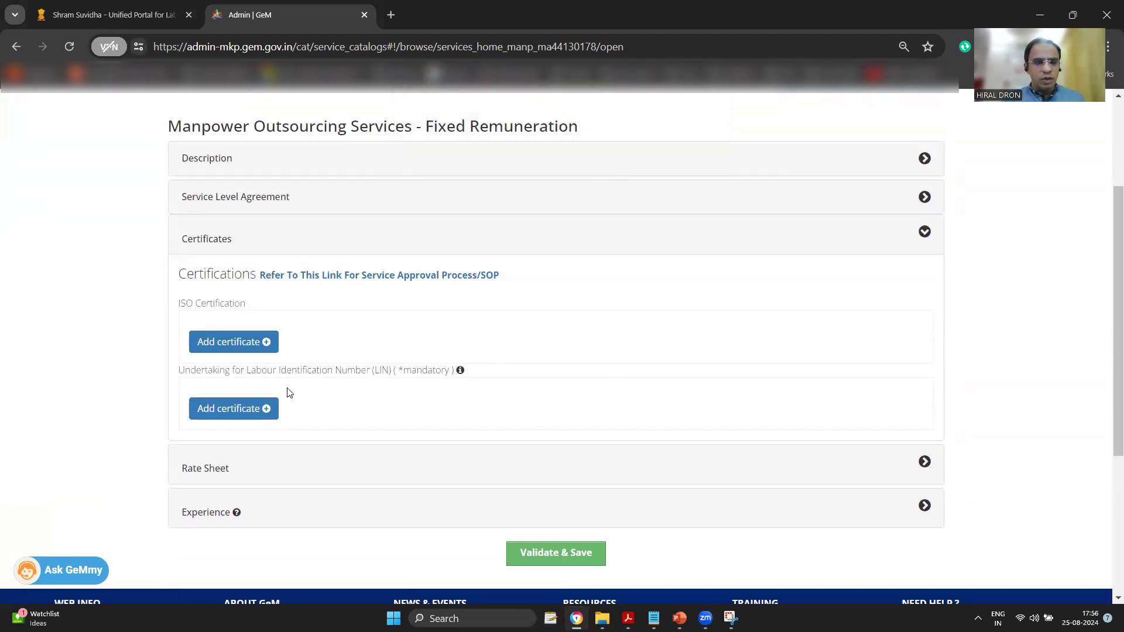
Add a certificate entry under the mandatory Undertaking for Labour Identification Number (LIN) and paste the LIN as its certificate number
{"action": "left_click_drag", "start_coordinate": [199, 371], "coordinate": [452, 371]}
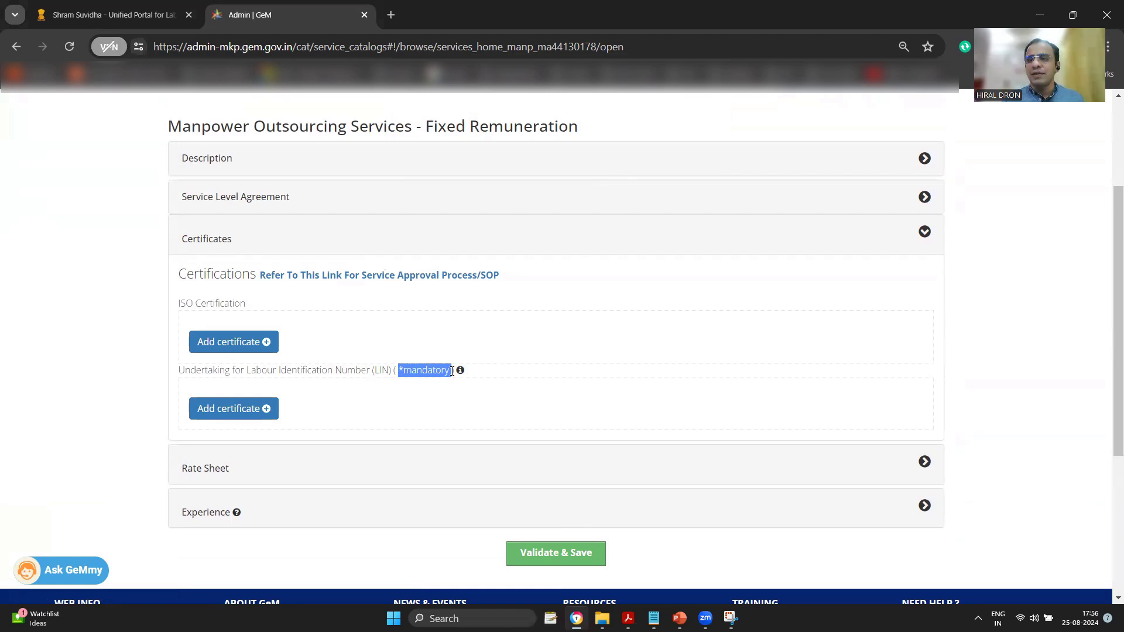
{"action": "left_click", "coordinate": [252, 410]}
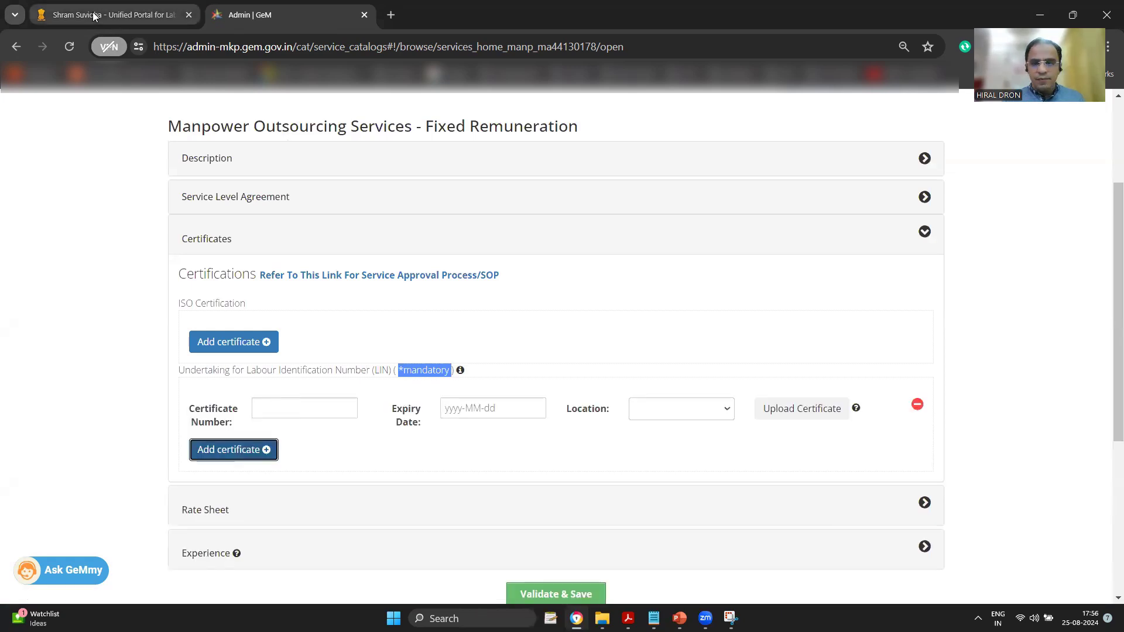
{"action": "left_click", "coordinate": [304, 408]}
{"action": "key", "text": "ctrl+v"}
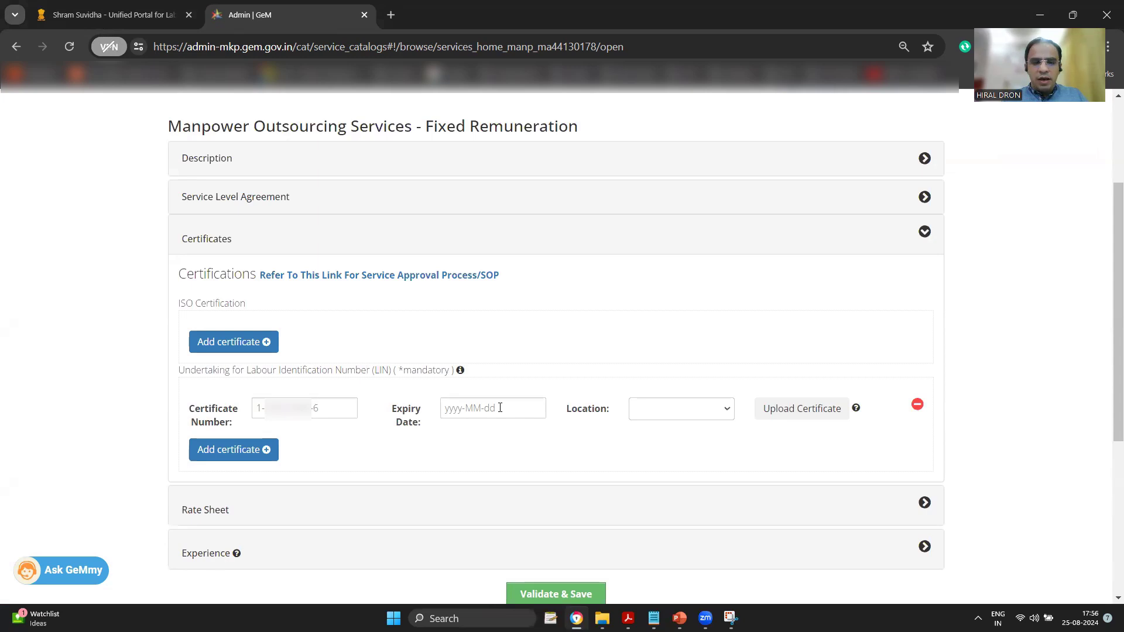
Set the expiry date of the Labour Identification Number certificate to 2030-12-31
{"action": "left_click", "coordinate": [500, 408]}
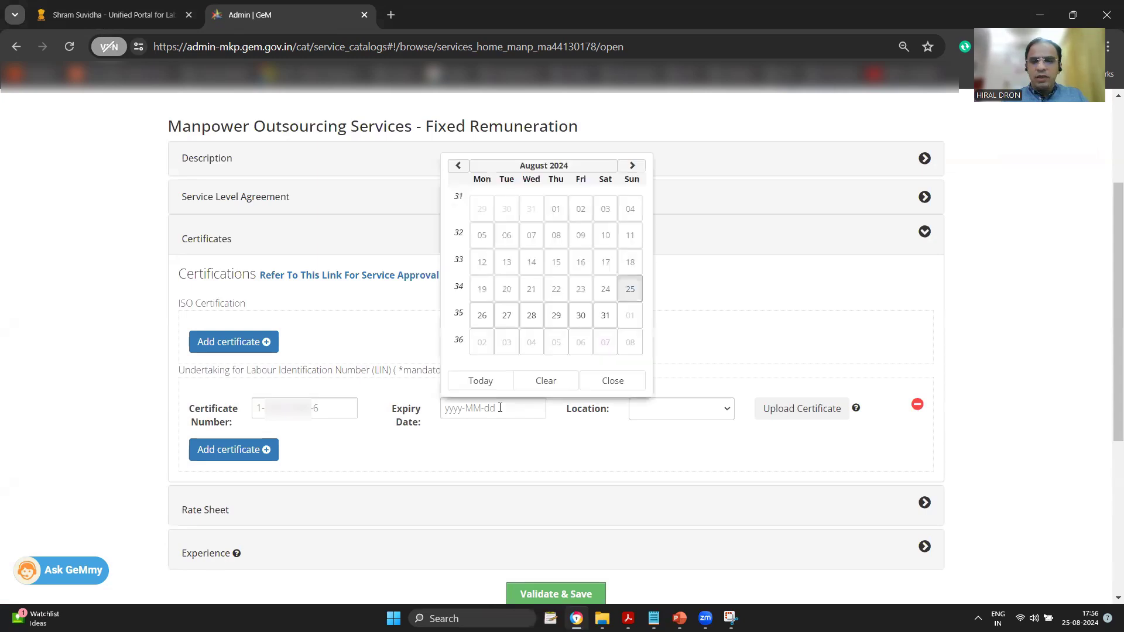
{"action": "left_click", "coordinate": [539, 169]}
{"action": "left_click", "coordinate": [600, 212]}
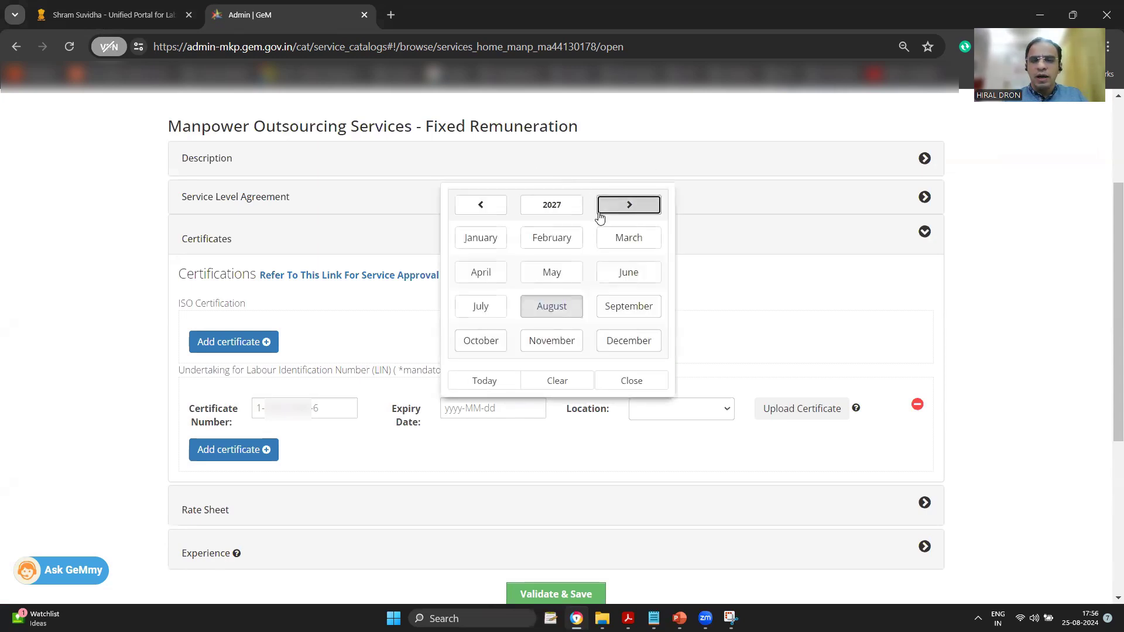
{"action": "left_click", "coordinate": [600, 210]}
{"action": "left_click", "coordinate": [601, 211]}
{"action": "left_click", "coordinate": [612, 346]}
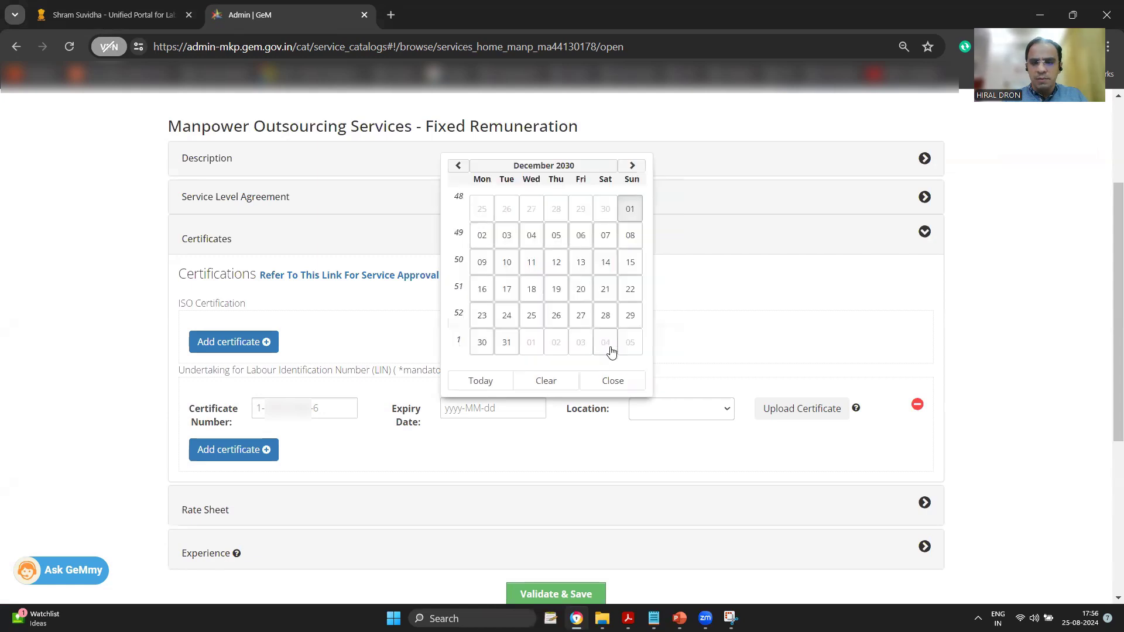
{"action": "left_click", "coordinate": [507, 343]}
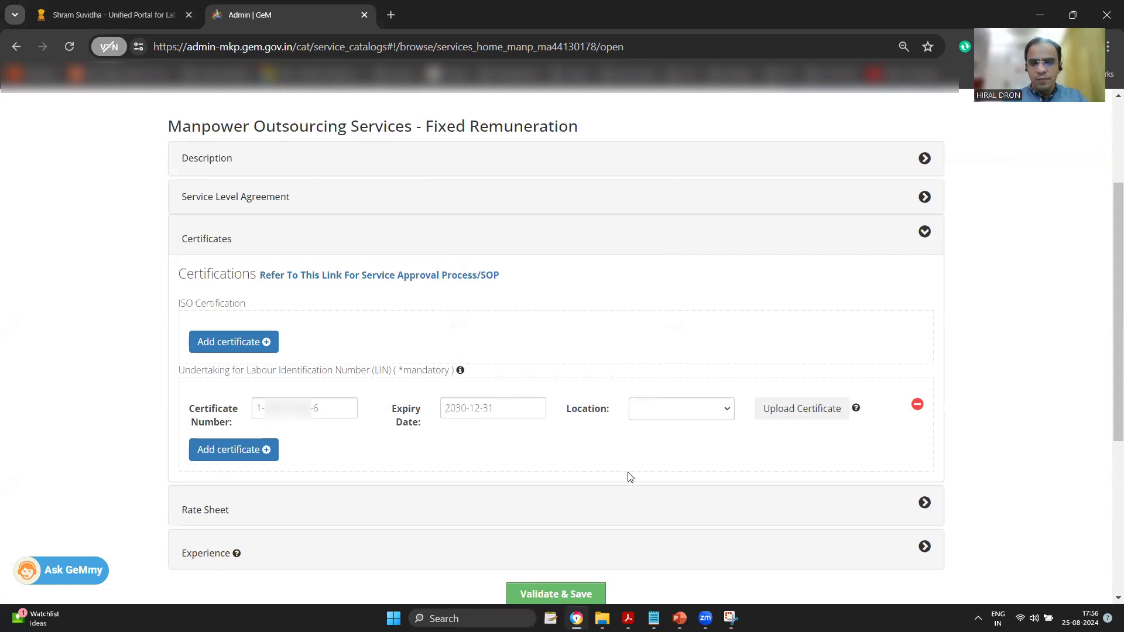
Set the LIN certificate's location to maharashtra and upload the LIN Undertaking file from the manpower service activation folder
{"action": "left_click", "coordinate": [660, 418]}
{"action": "key", "text": "m"}
{"action": "key", "text": "m"}
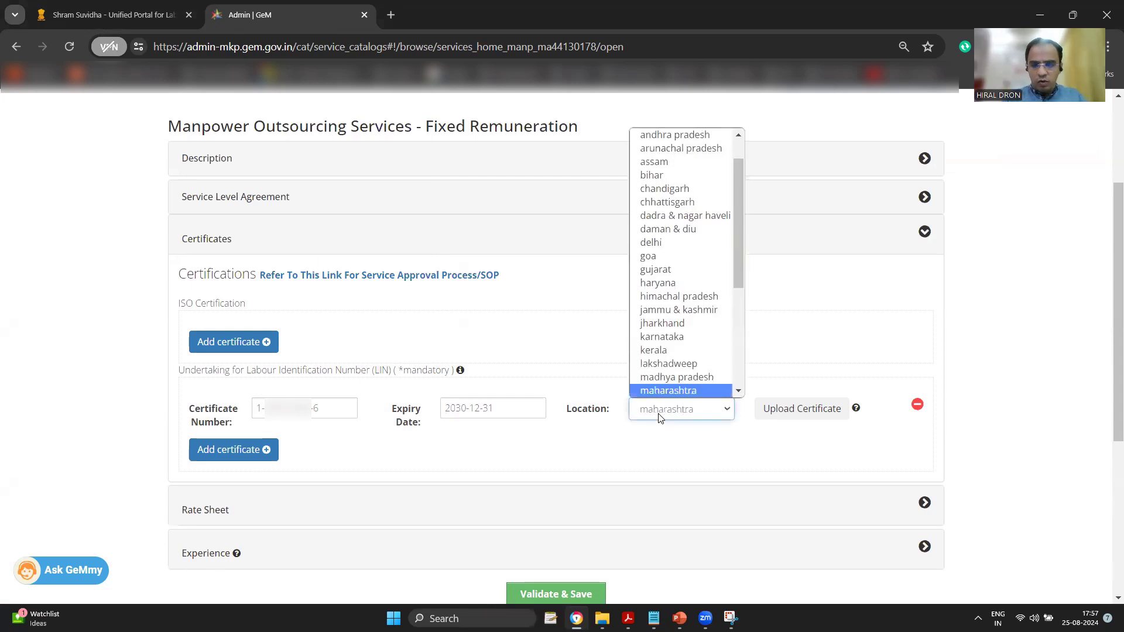
{"action": "key", "text": "Return"}
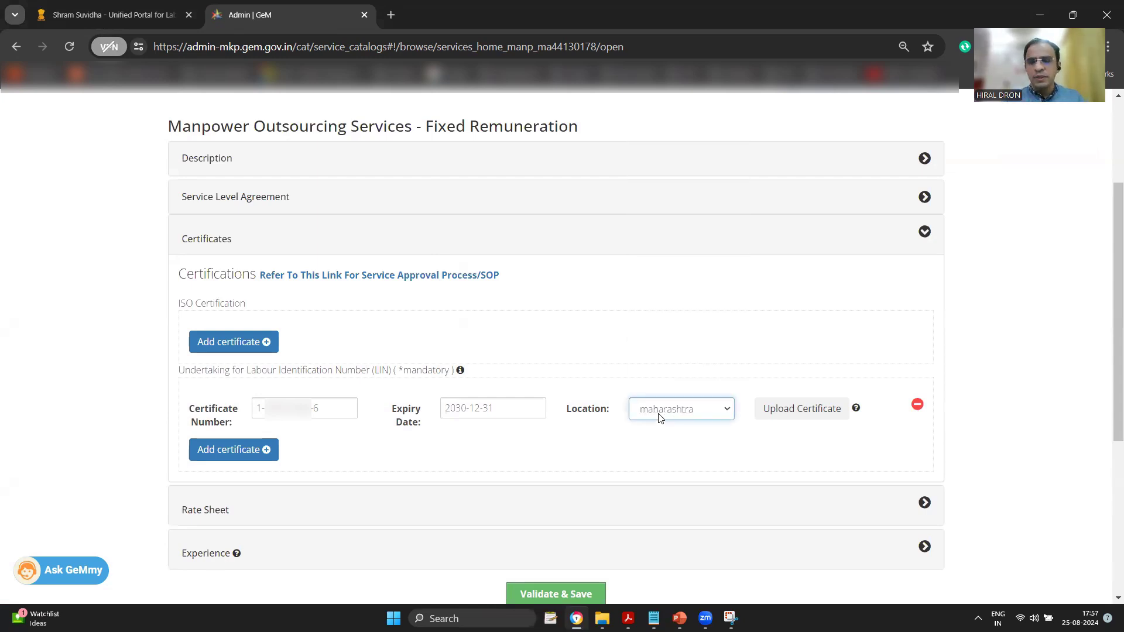
{"action": "left_click", "coordinate": [793, 415]}
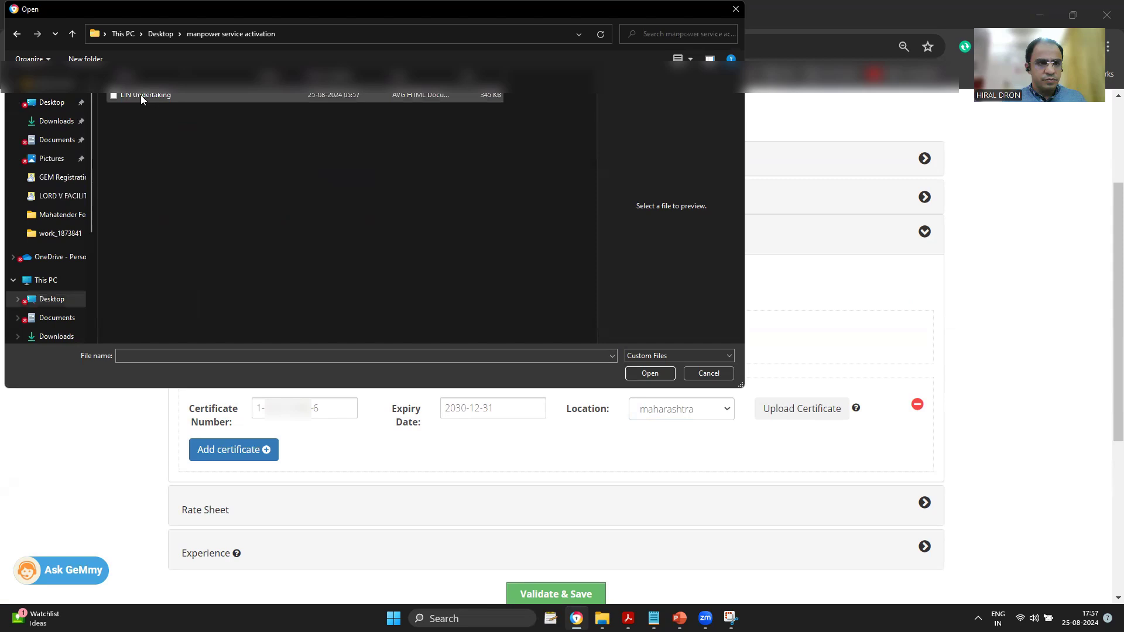
{"action": "double_click", "coordinate": [140, 95]}
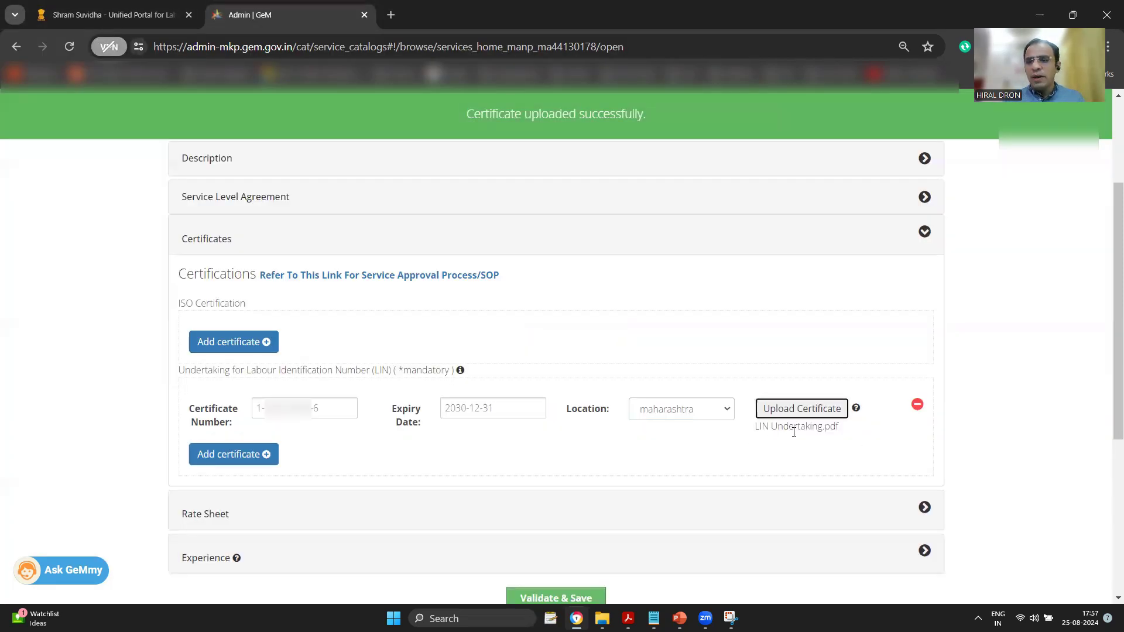
{"action": "scroll", "coordinate": [333, 462], "scroll_direction": "down", "scroll_amount": 1}
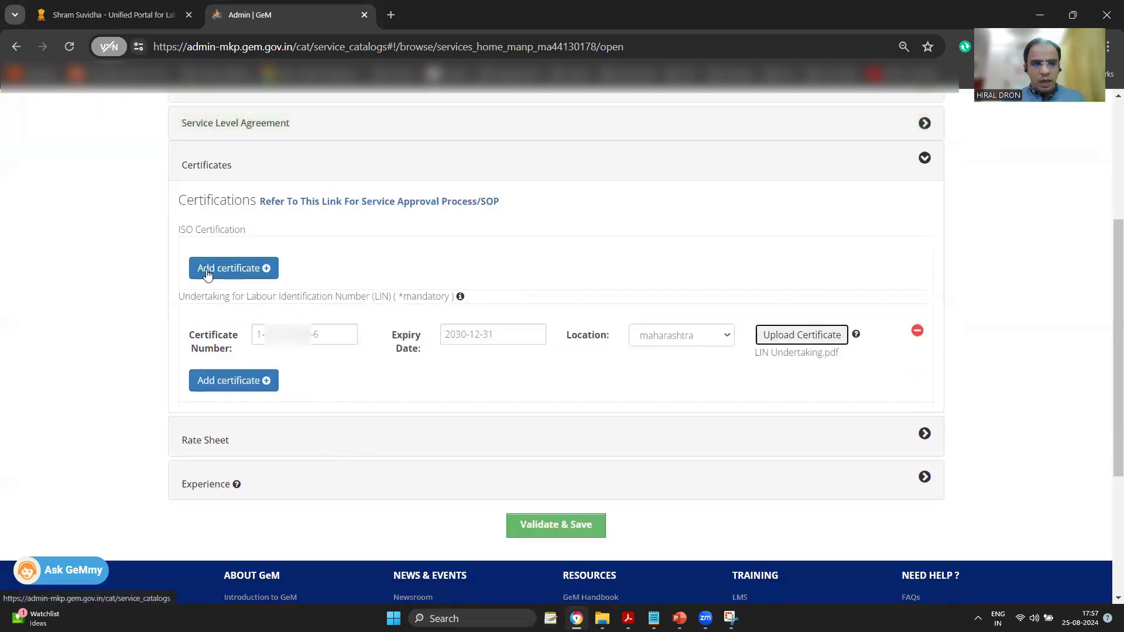
{"action": "left_click_drag", "start_coordinate": [178, 229], "coordinate": [251, 230]}
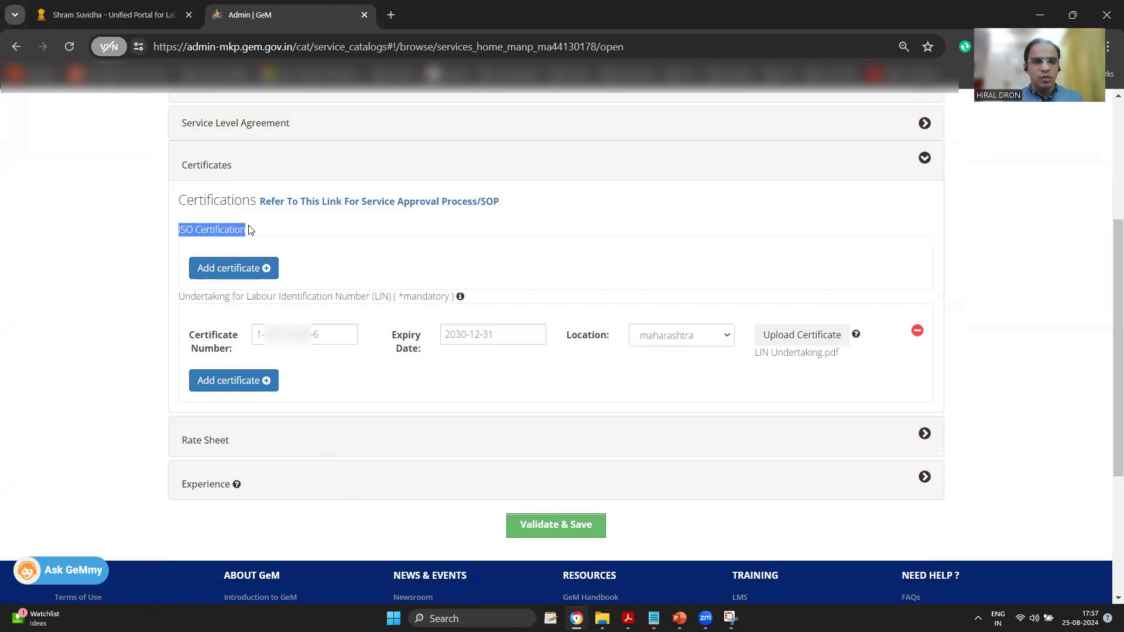
Add a Rate Sheet row priced on demand, with function Admin and profile Administrative Operator Or Office Assistant Or Executive Assistant
{"action": "left_click", "coordinate": [277, 448]}
{"action": "scroll", "coordinate": [301, 393], "scroll_direction": "down", "scroll_amount": 1}
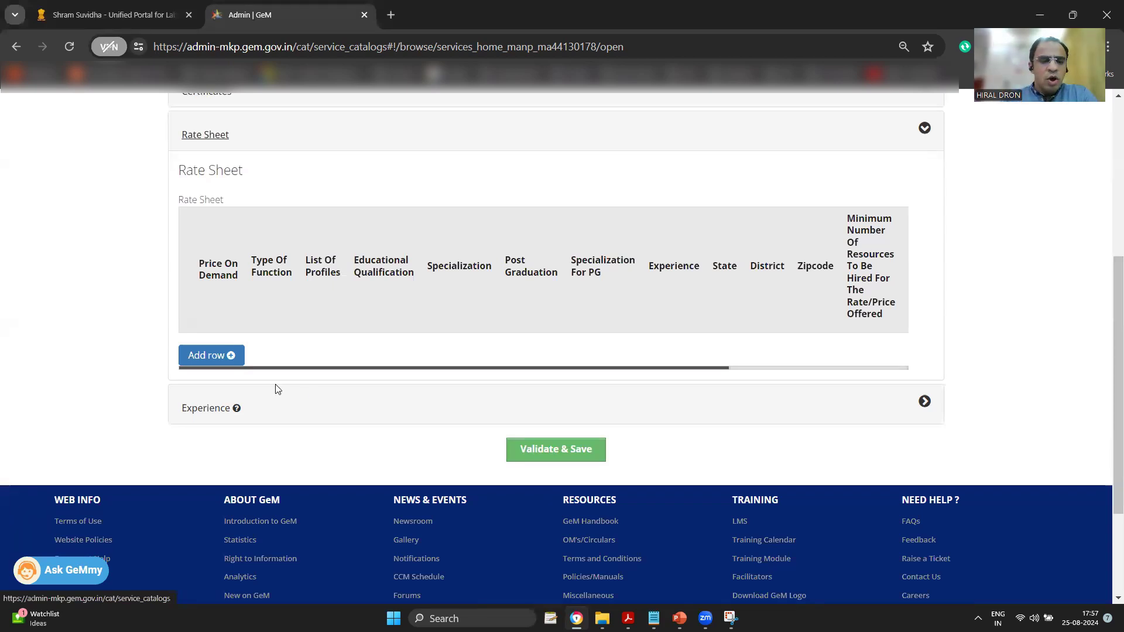
{"action": "left_click", "coordinate": [226, 359]}
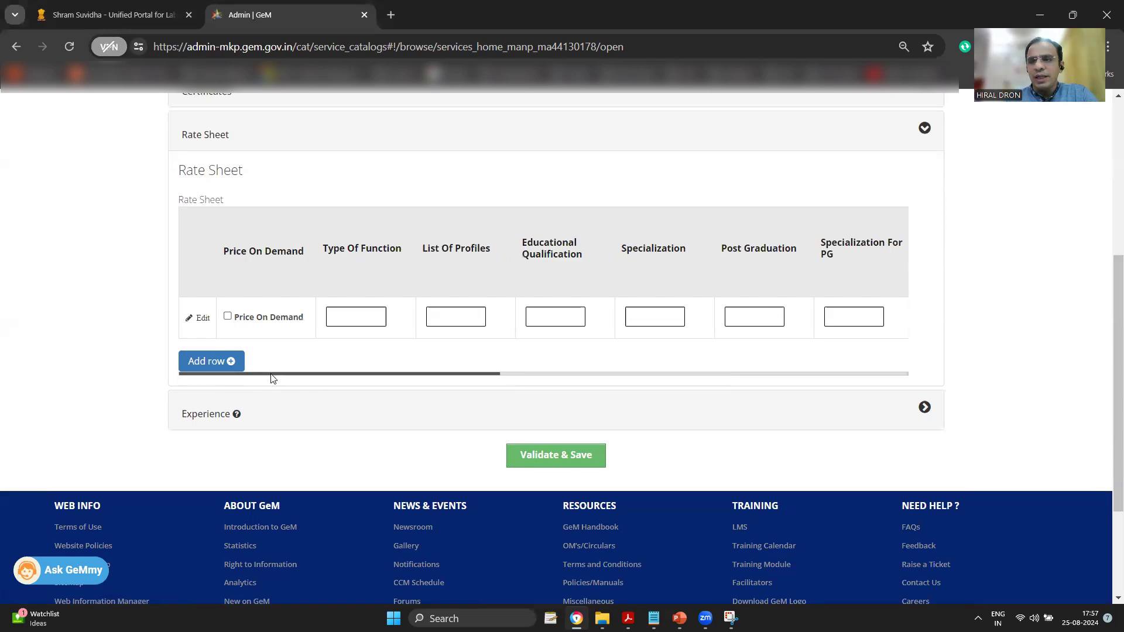
{"action": "left_click", "coordinate": [228, 317]}
{"action": "left_click", "coordinate": [337, 320]}
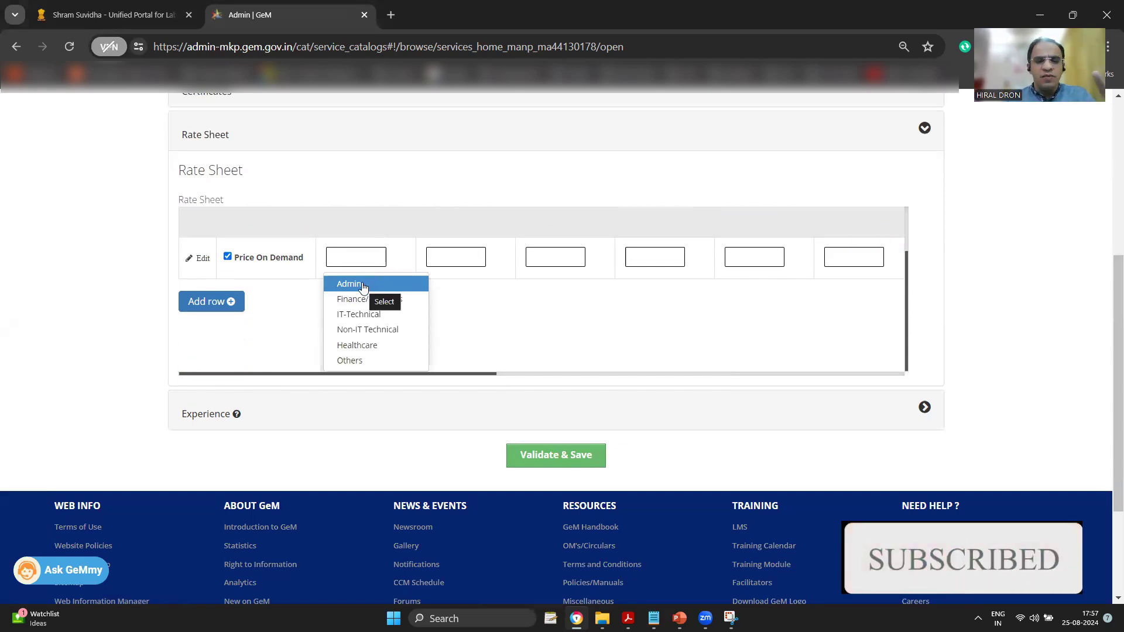
{"action": "left_click", "coordinate": [349, 284]}
{"action": "left_click", "coordinate": [449, 327]}
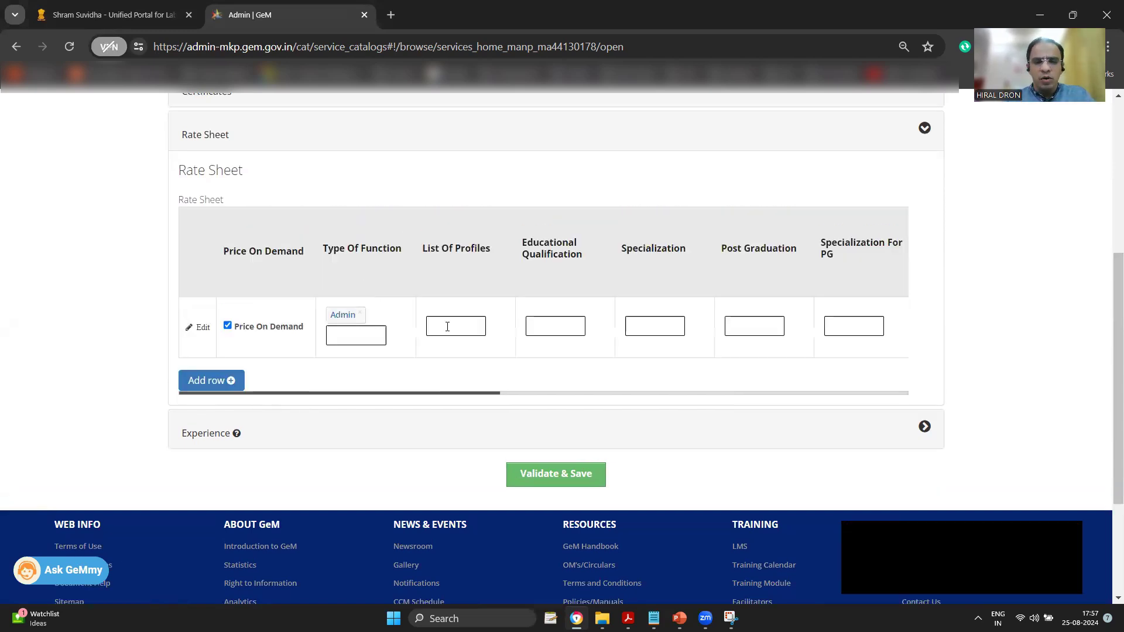
{"action": "left_click", "coordinate": [462, 280]}
Set the rate sheet row's educational qualification to Graduate and its specialization to Commerce
{"action": "left_click", "coordinate": [548, 356]}
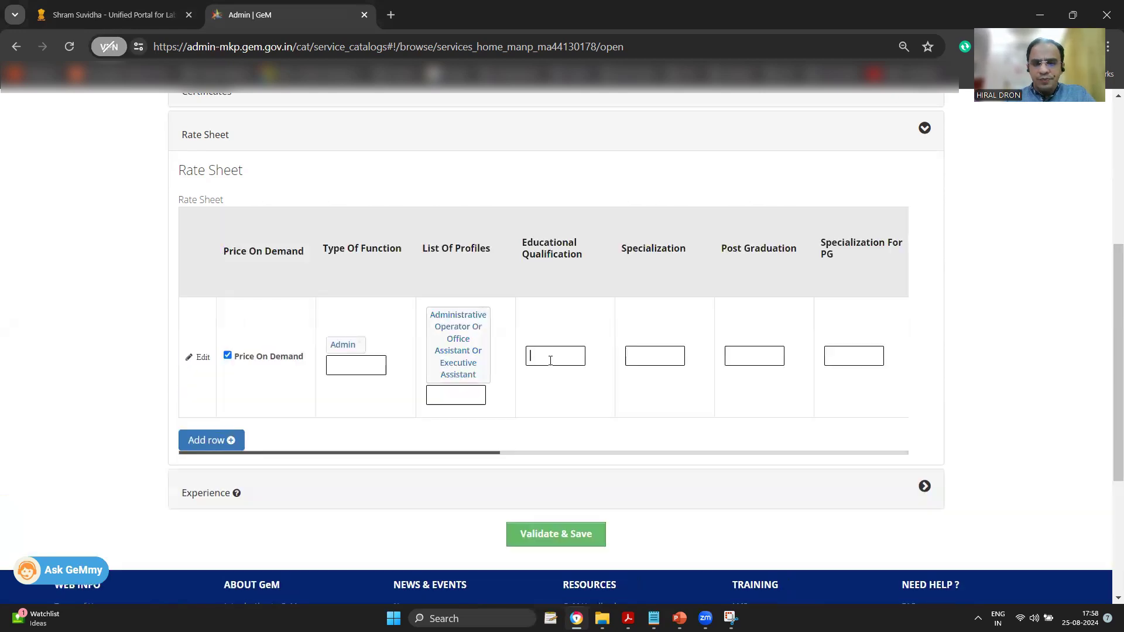
{"action": "left_click", "coordinate": [560, 445]}
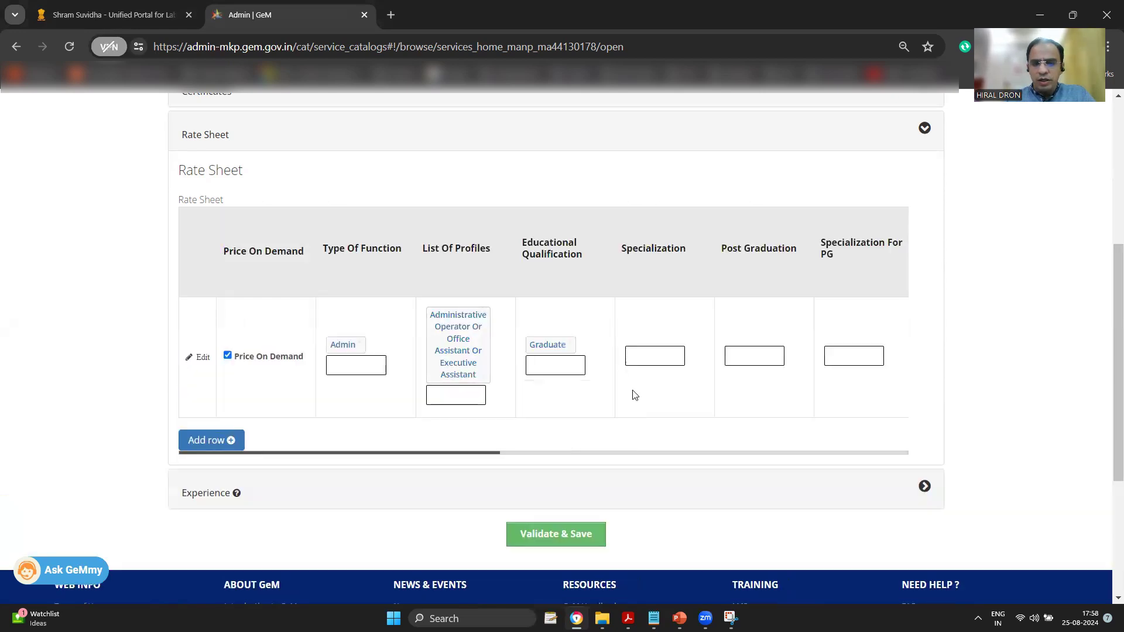
{"action": "left_click", "coordinate": [656, 356]}
{"action": "left_click", "coordinate": [654, 389]}
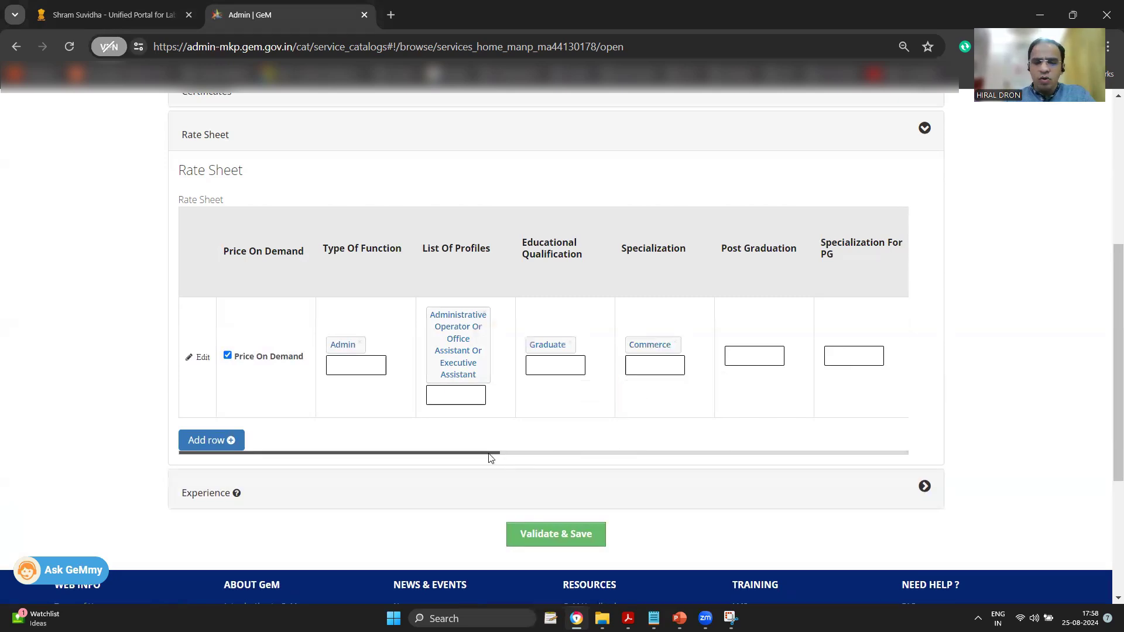
Set the row's post graduation to Not Required, specialization for PG to Not Applicable and experience to 0 To 3 Years
{"action": "left_click_drag", "start_coordinate": [491, 453], "coordinate": [594, 452]}
{"action": "left_click", "coordinate": [521, 357]}
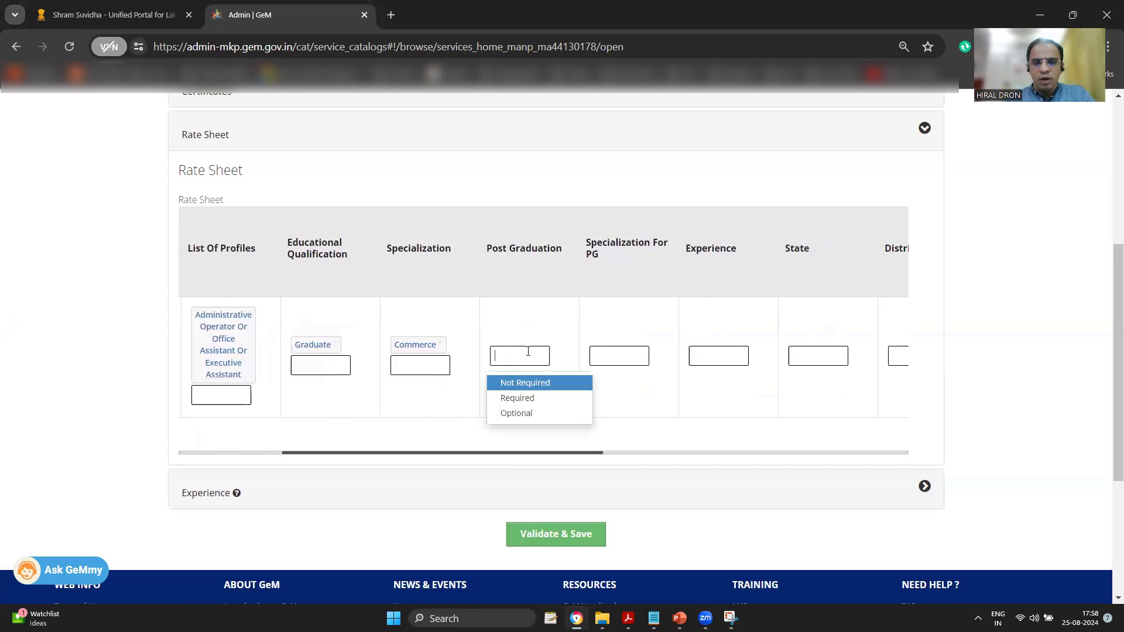
{"action": "left_click", "coordinate": [522, 388]}
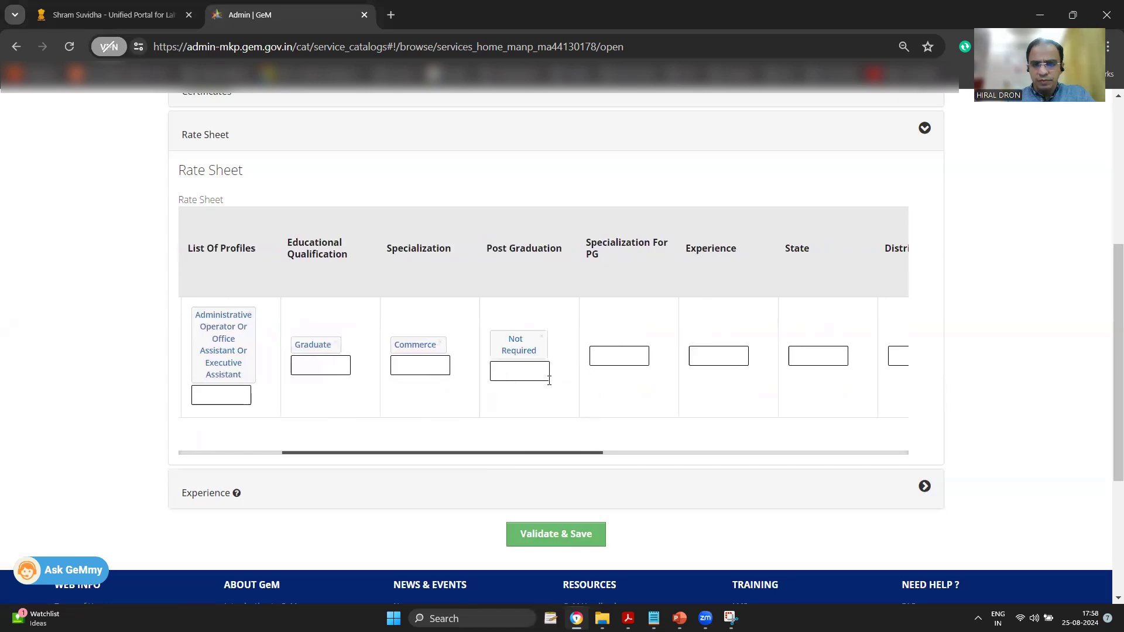
{"action": "left_click", "coordinate": [609, 360]}
{"action": "left_click", "coordinate": [613, 394]}
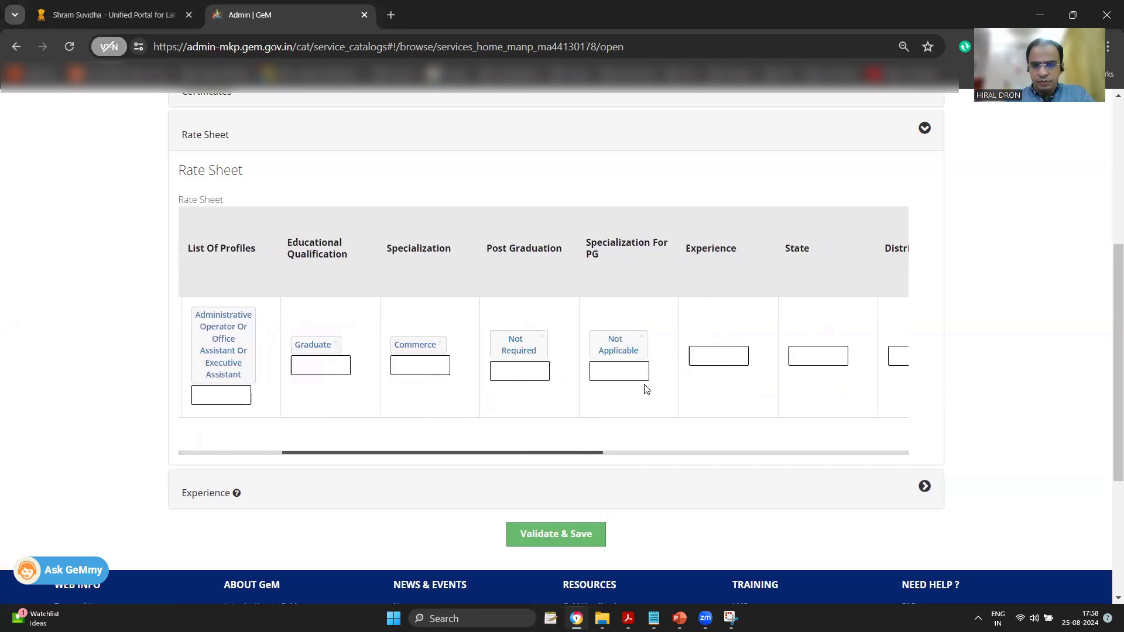
{"action": "left_click", "coordinate": [721, 355]}
{"action": "left_click", "coordinate": [718, 382]}
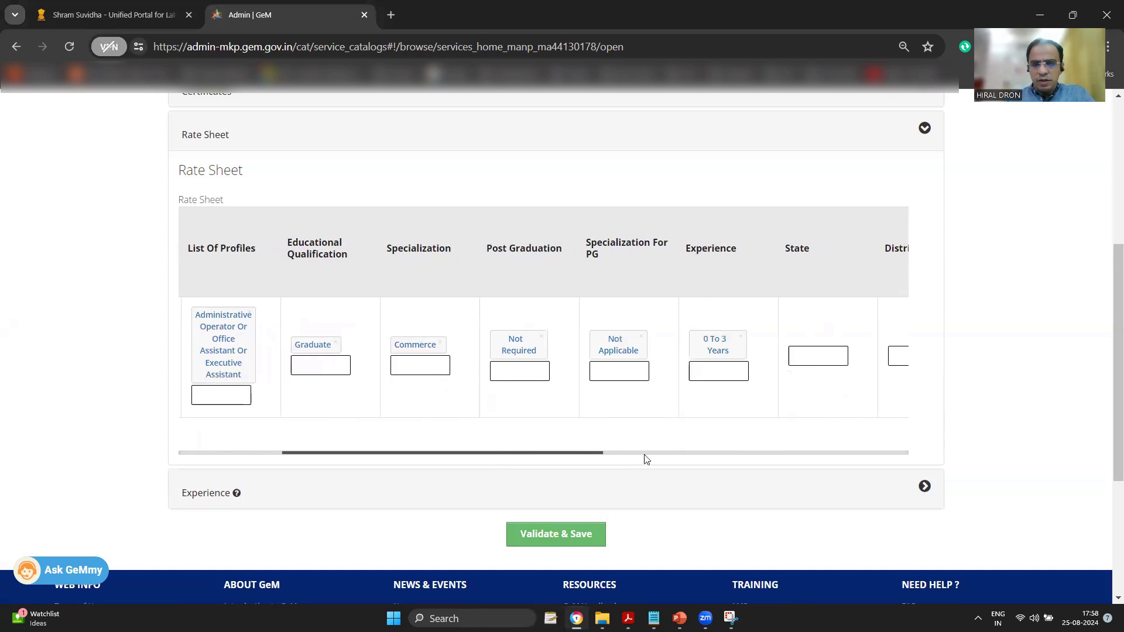
Set the rate sheet row's state to Maharashtra and review the remaining resource-number and price columns
{"action": "left_click", "coordinate": [683, 455]}
{"action": "left_click_drag", "start_coordinate": [684, 460], "coordinate": [498, 457]}
{"action": "left_click", "coordinate": [472, 358]}
{"action": "type", "text": "mah"}
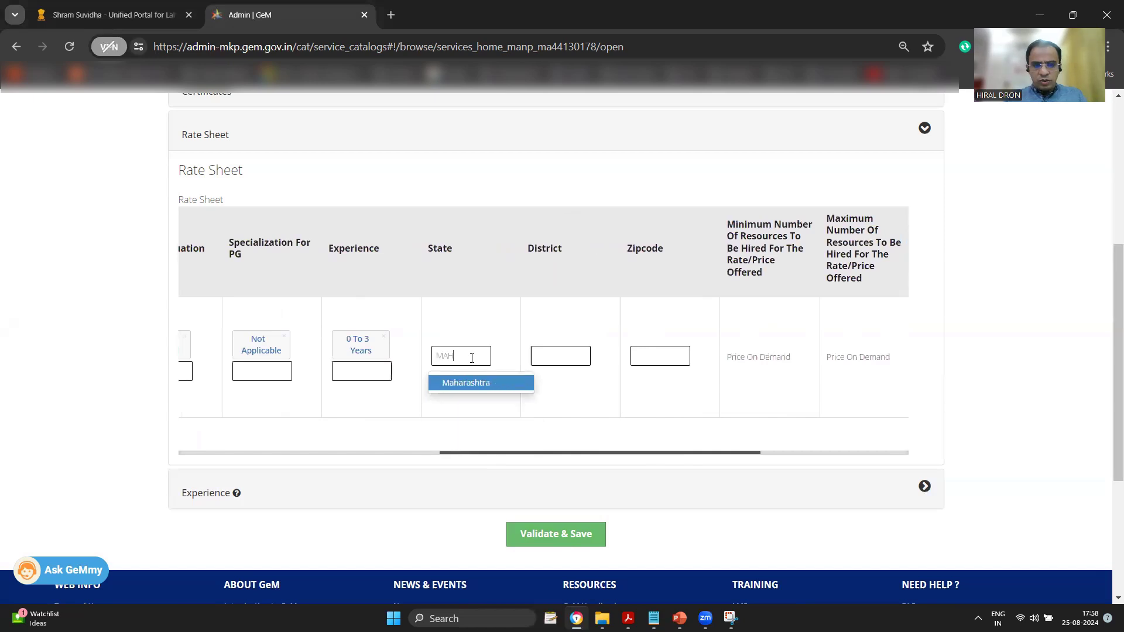
{"action": "key", "text": "Return"}
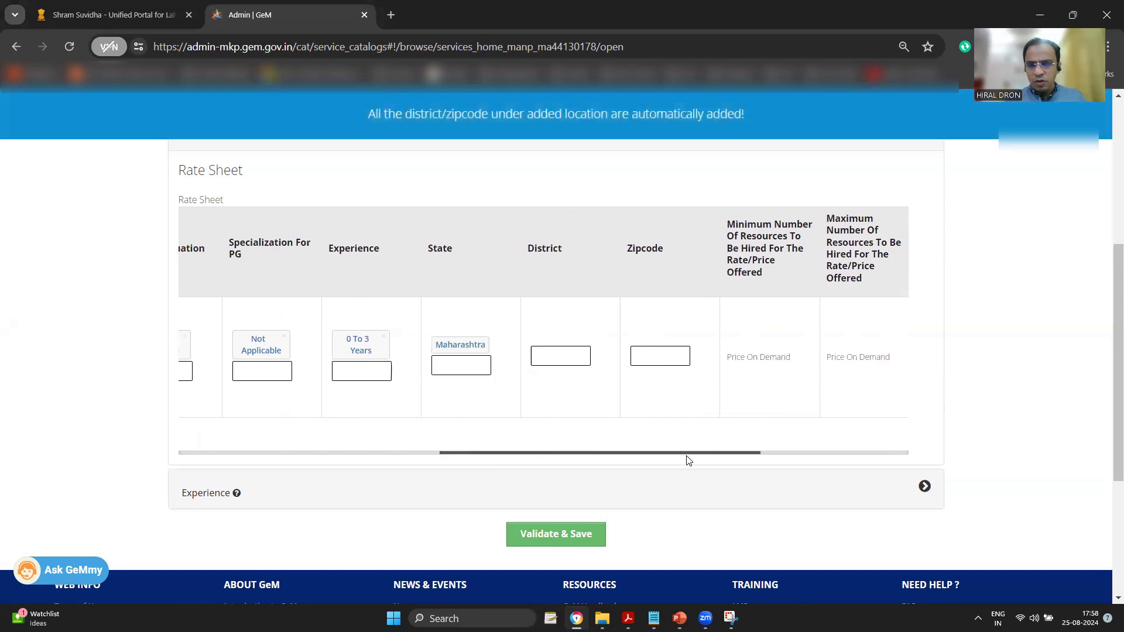
{"action": "left_click_drag", "start_coordinate": [688, 456], "coordinate": [831, 457]}
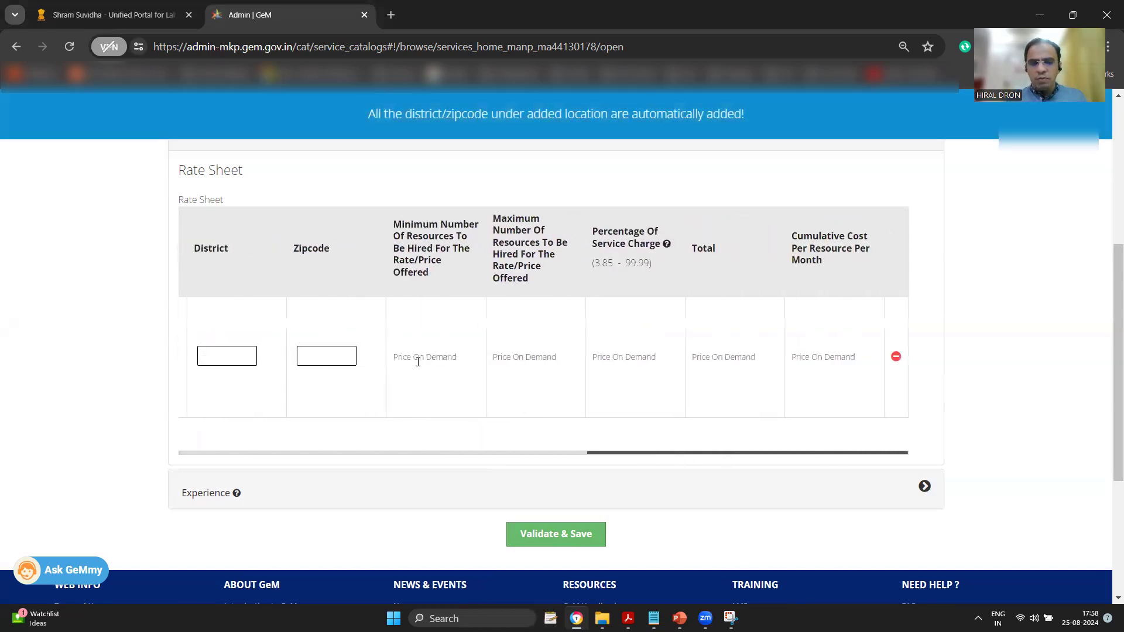
{"action": "left_click_drag", "start_coordinate": [390, 358], "coordinate": [570, 368]}
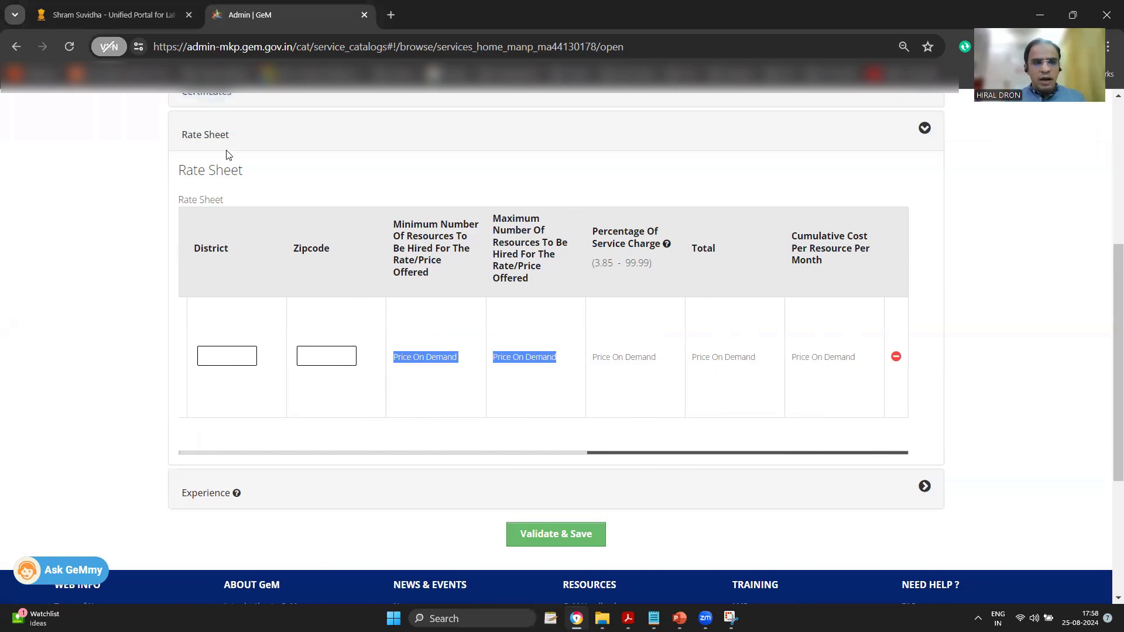
Close the Rate Sheet section and decline the Project Experience upload in the Experience section
{"action": "left_click", "coordinate": [924, 127]}
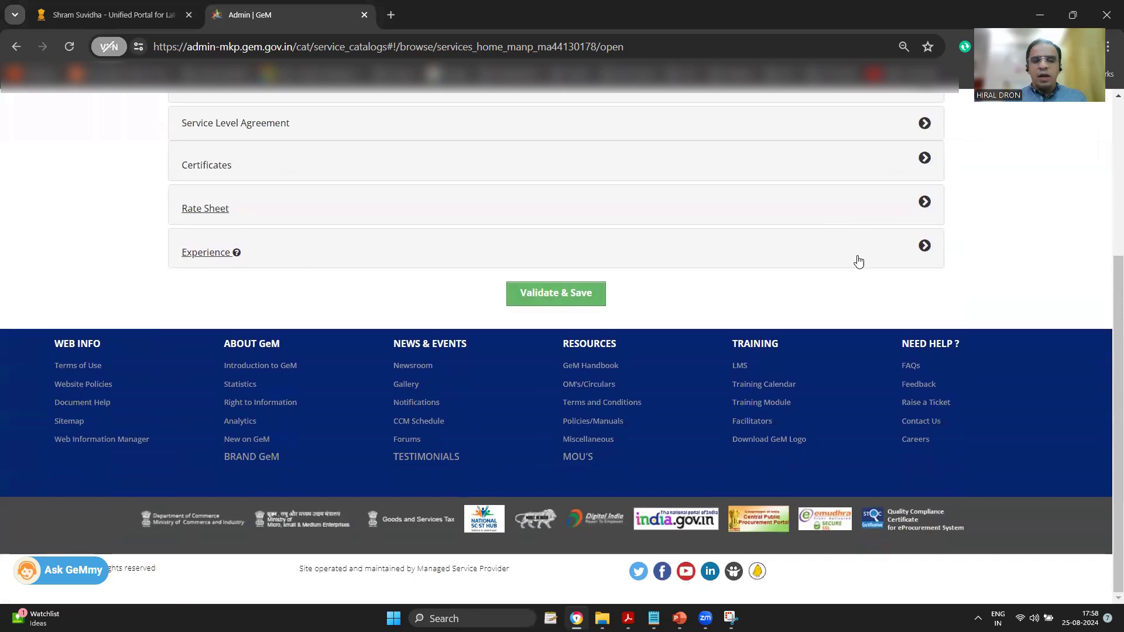
{"action": "left_click", "coordinate": [923, 246]}
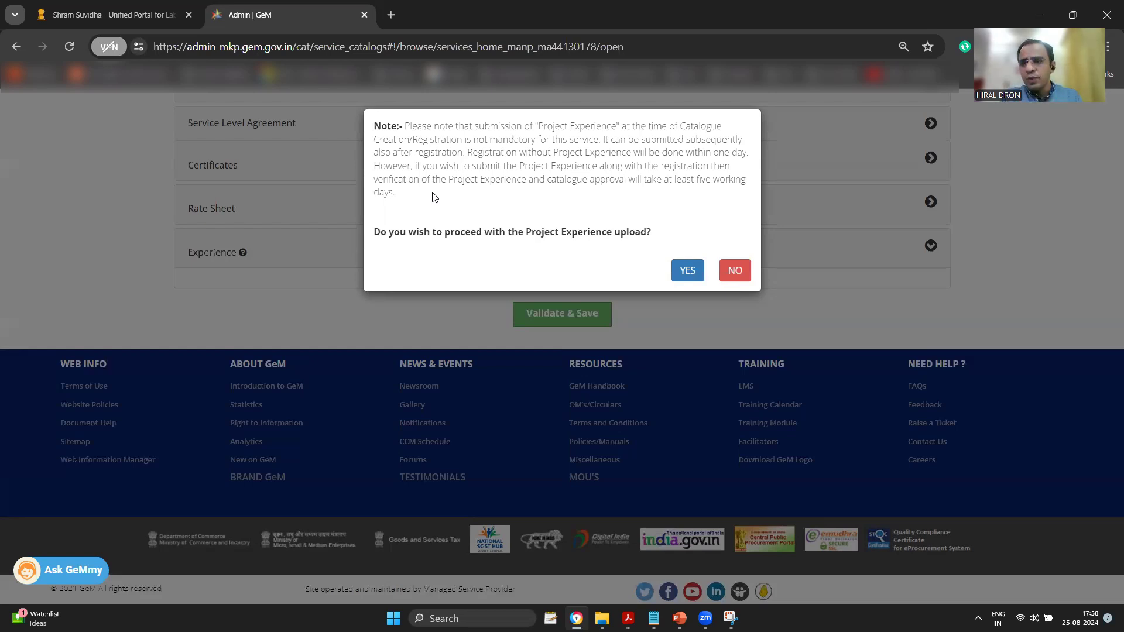
{"action": "left_click", "coordinate": [735, 271]}
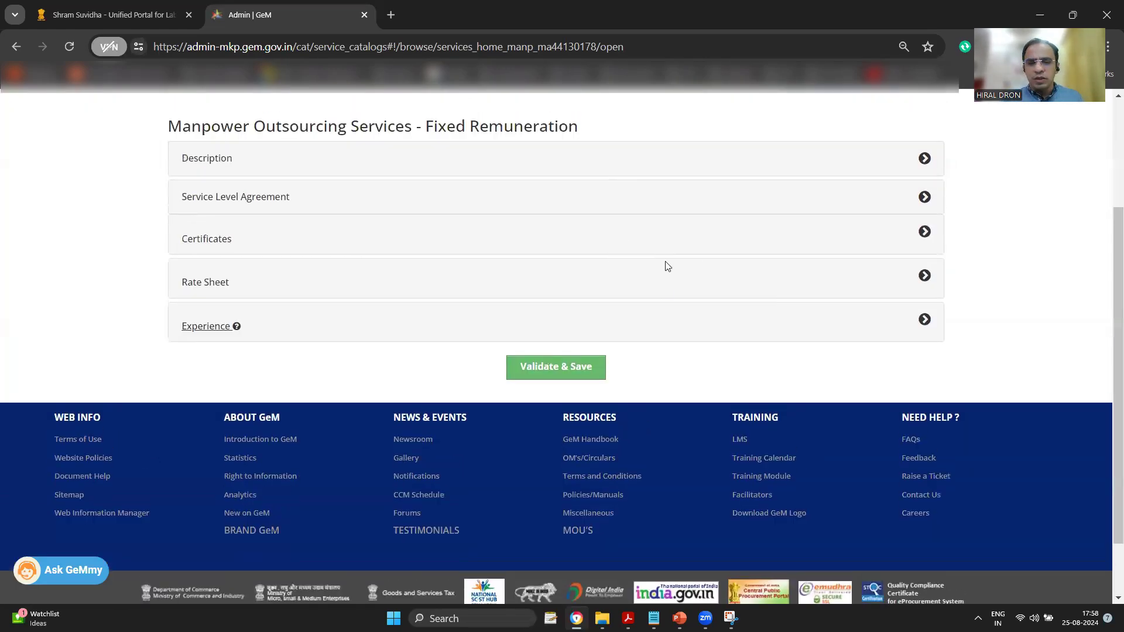
Validate and save the service catalogue, accepting the notice about offered prices, and check its approval status
{"action": "left_click", "coordinate": [544, 369]}
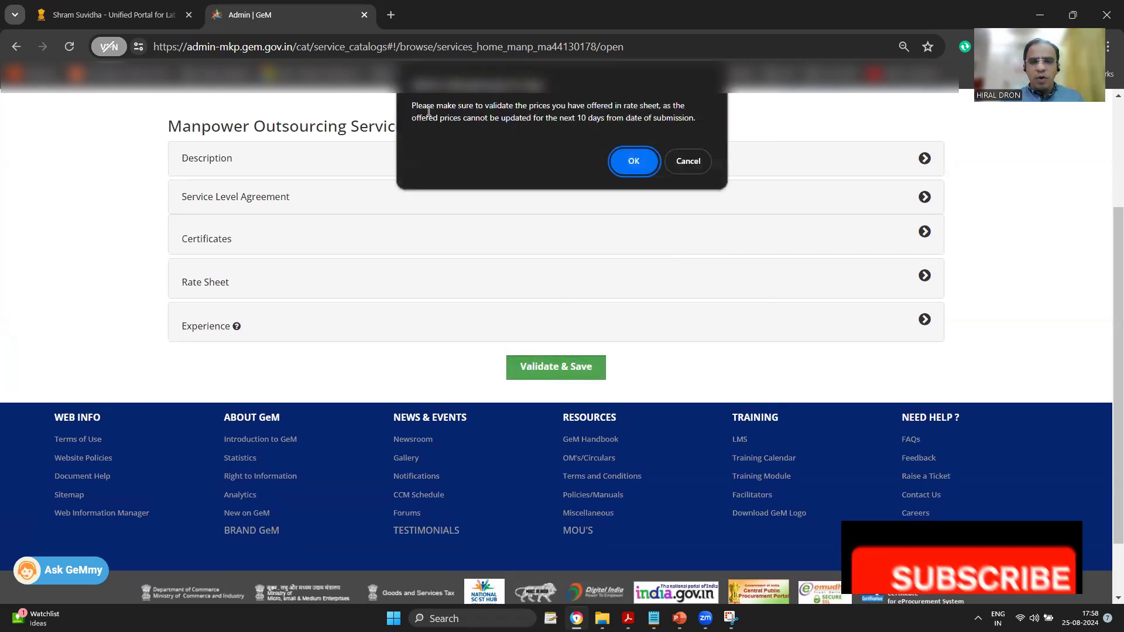
{"action": "left_click_drag", "start_coordinate": [427, 111], "coordinate": [619, 119]}
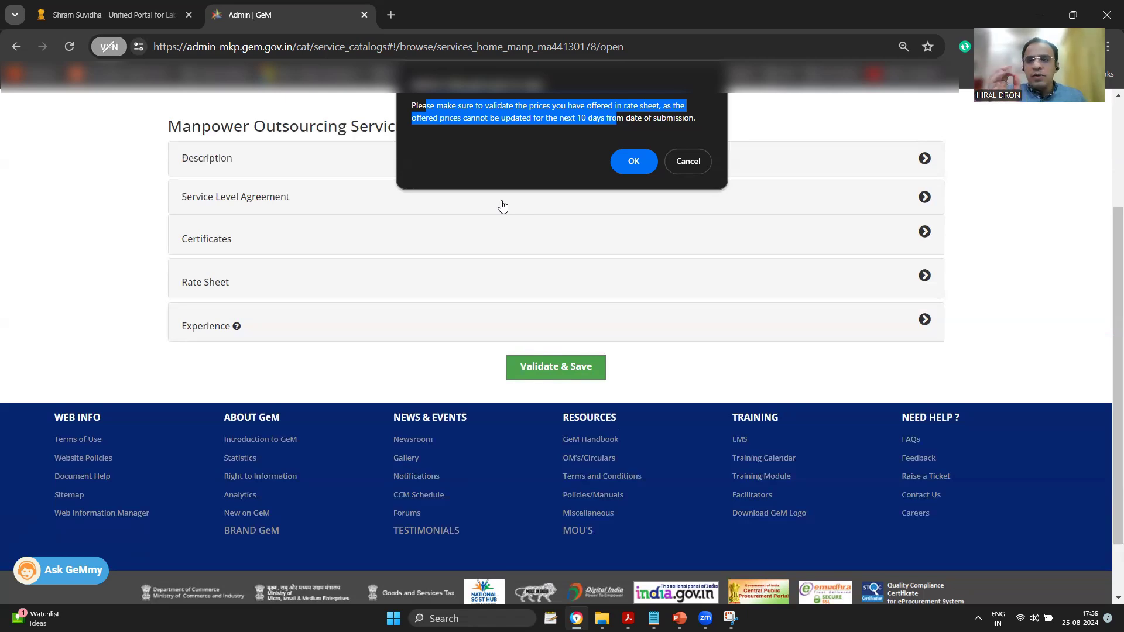
{"action": "left_click", "coordinate": [638, 164]}
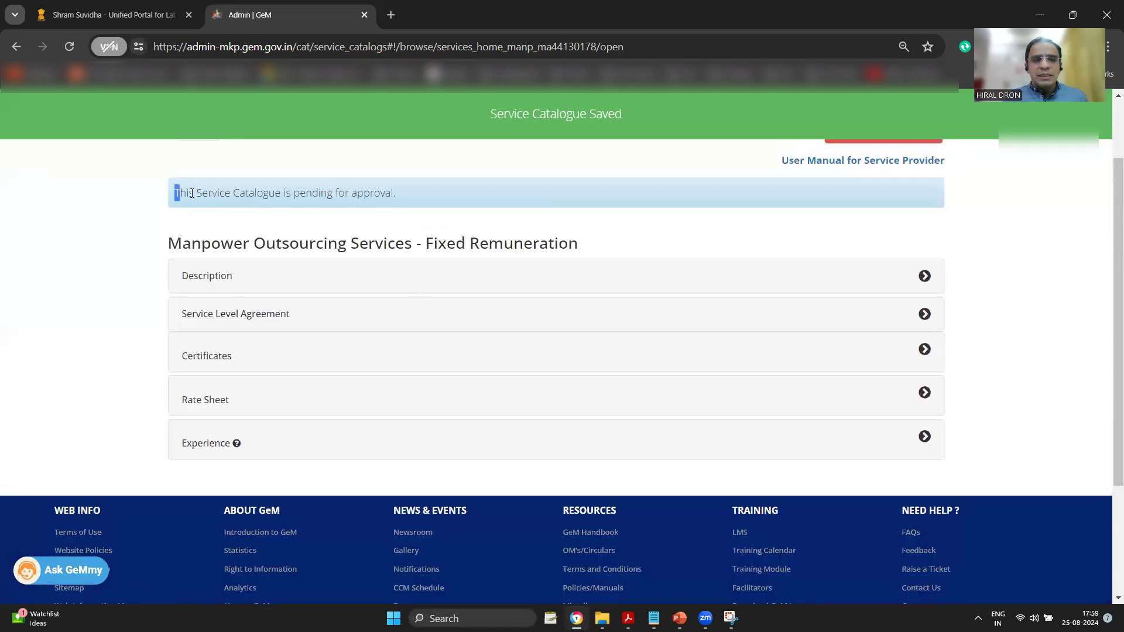
{"action": "left_click_drag", "start_coordinate": [192, 193], "coordinate": [393, 197]}
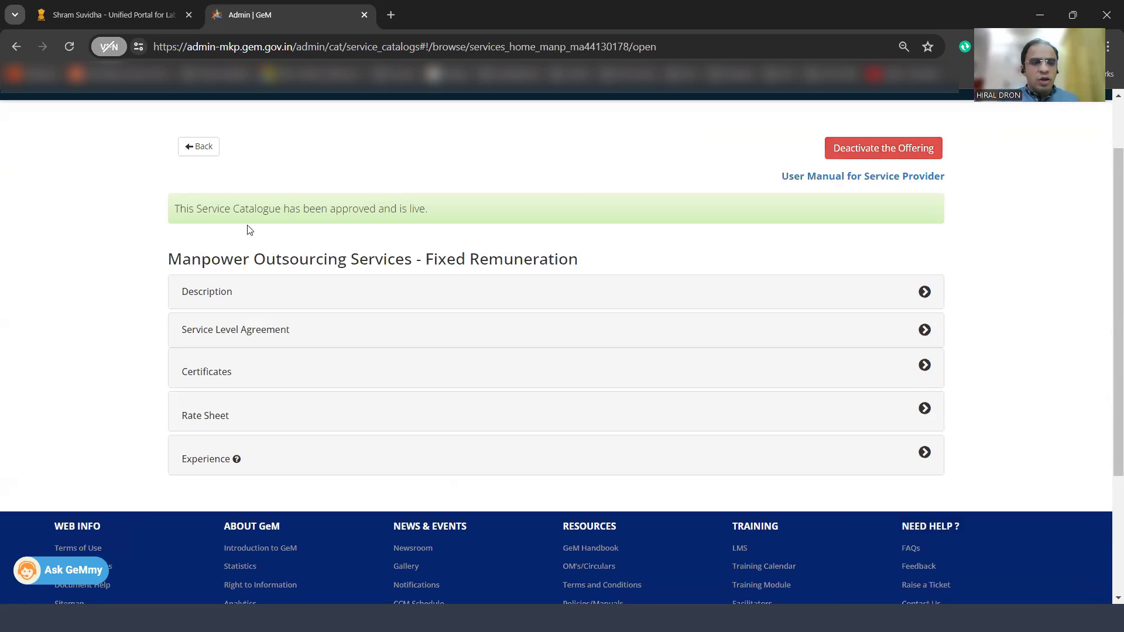
{"action": "left_click_drag", "start_coordinate": [172, 217], "coordinate": [429, 210]}
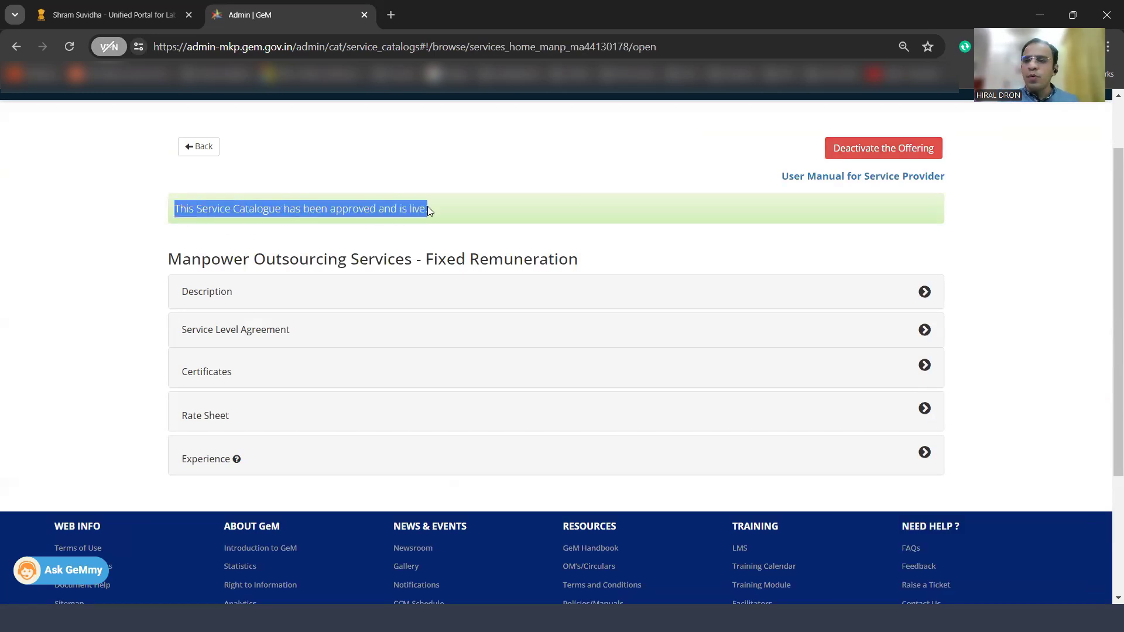